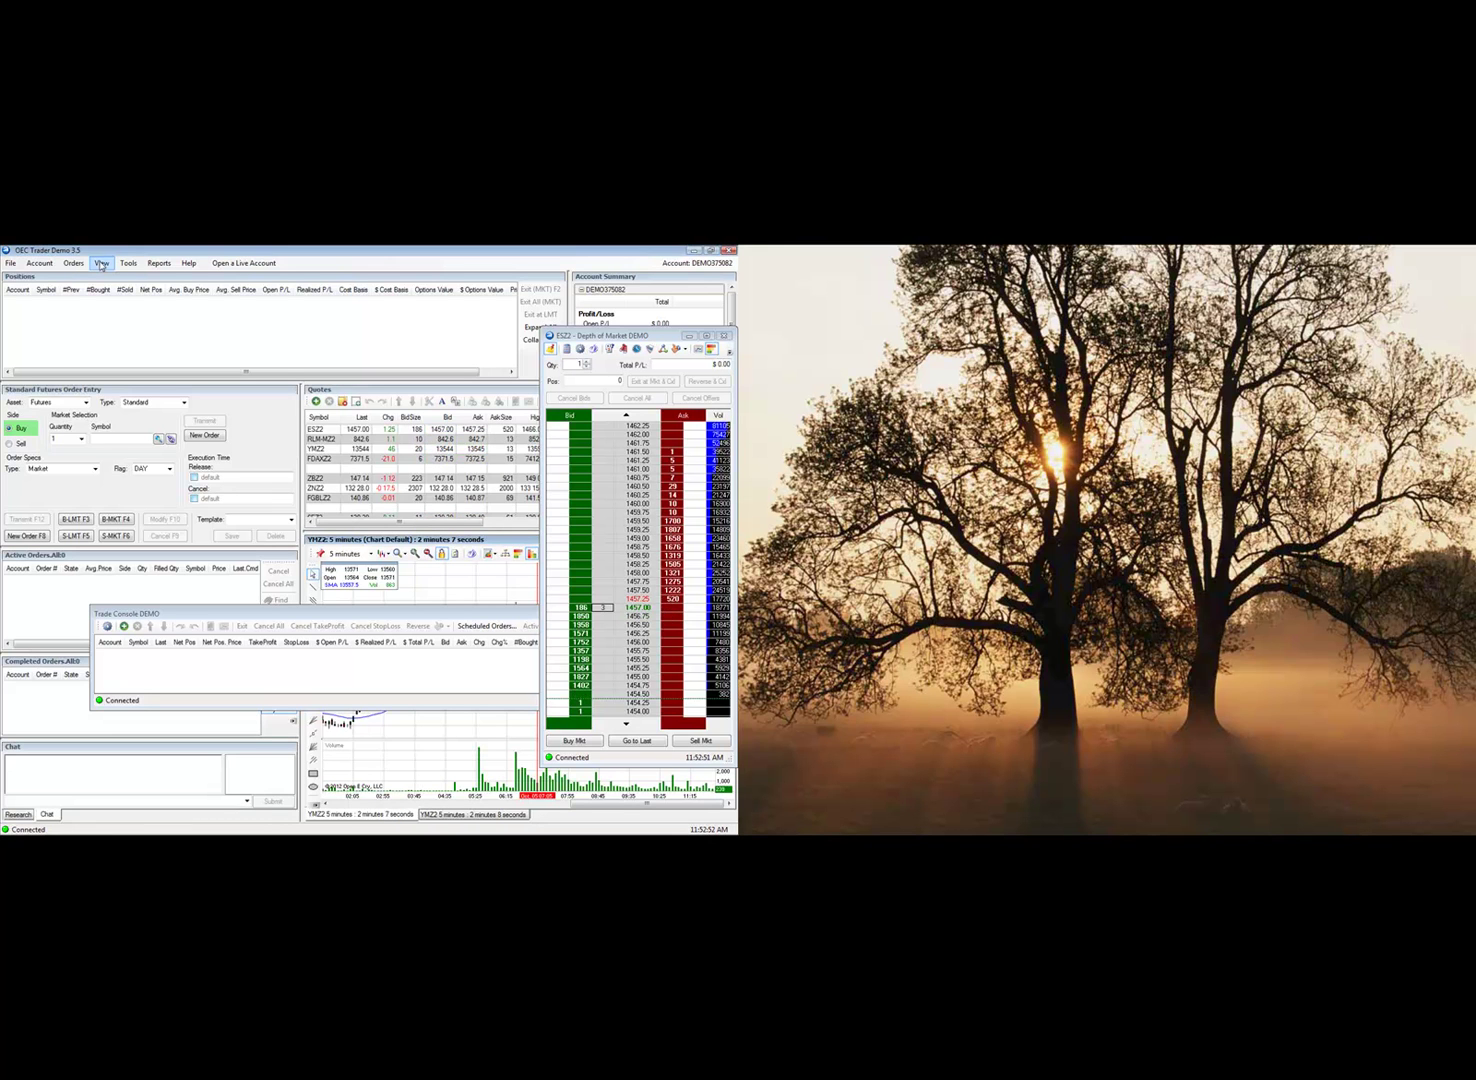
Import the TWP Layout file from the temp folder through View > Layout > Import.
{"action": "left_click", "coordinate": [101, 264]}
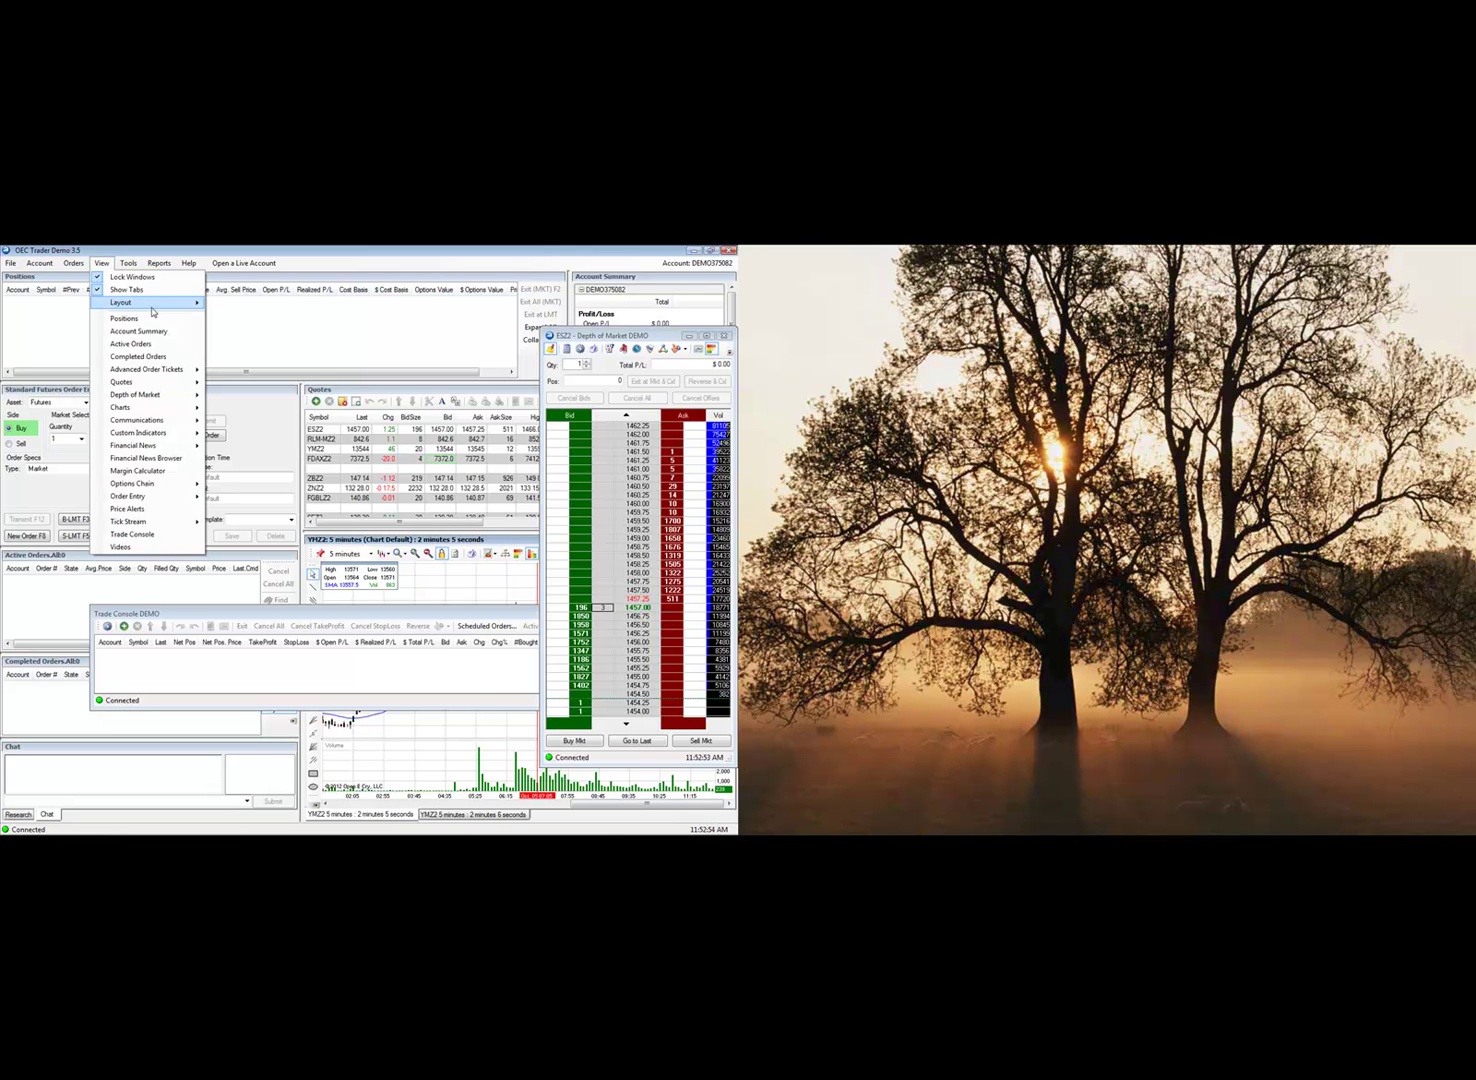
{"action": "mouse_move", "coordinate": [182, 306]}
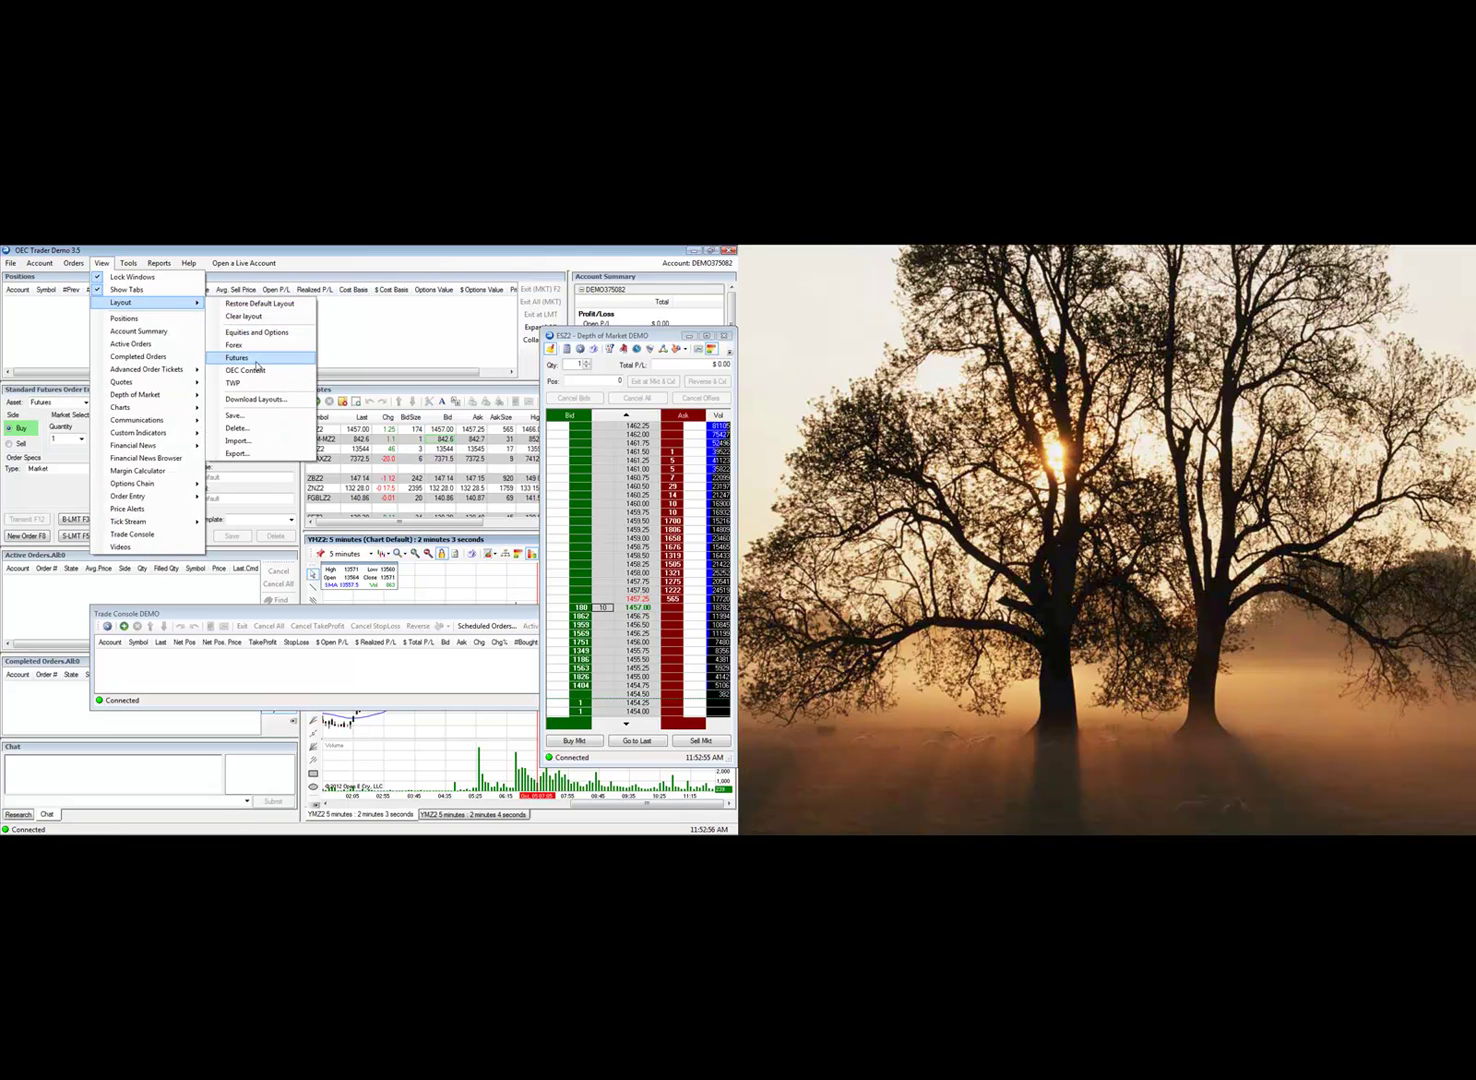
{"action": "left_click", "coordinate": [258, 444]}
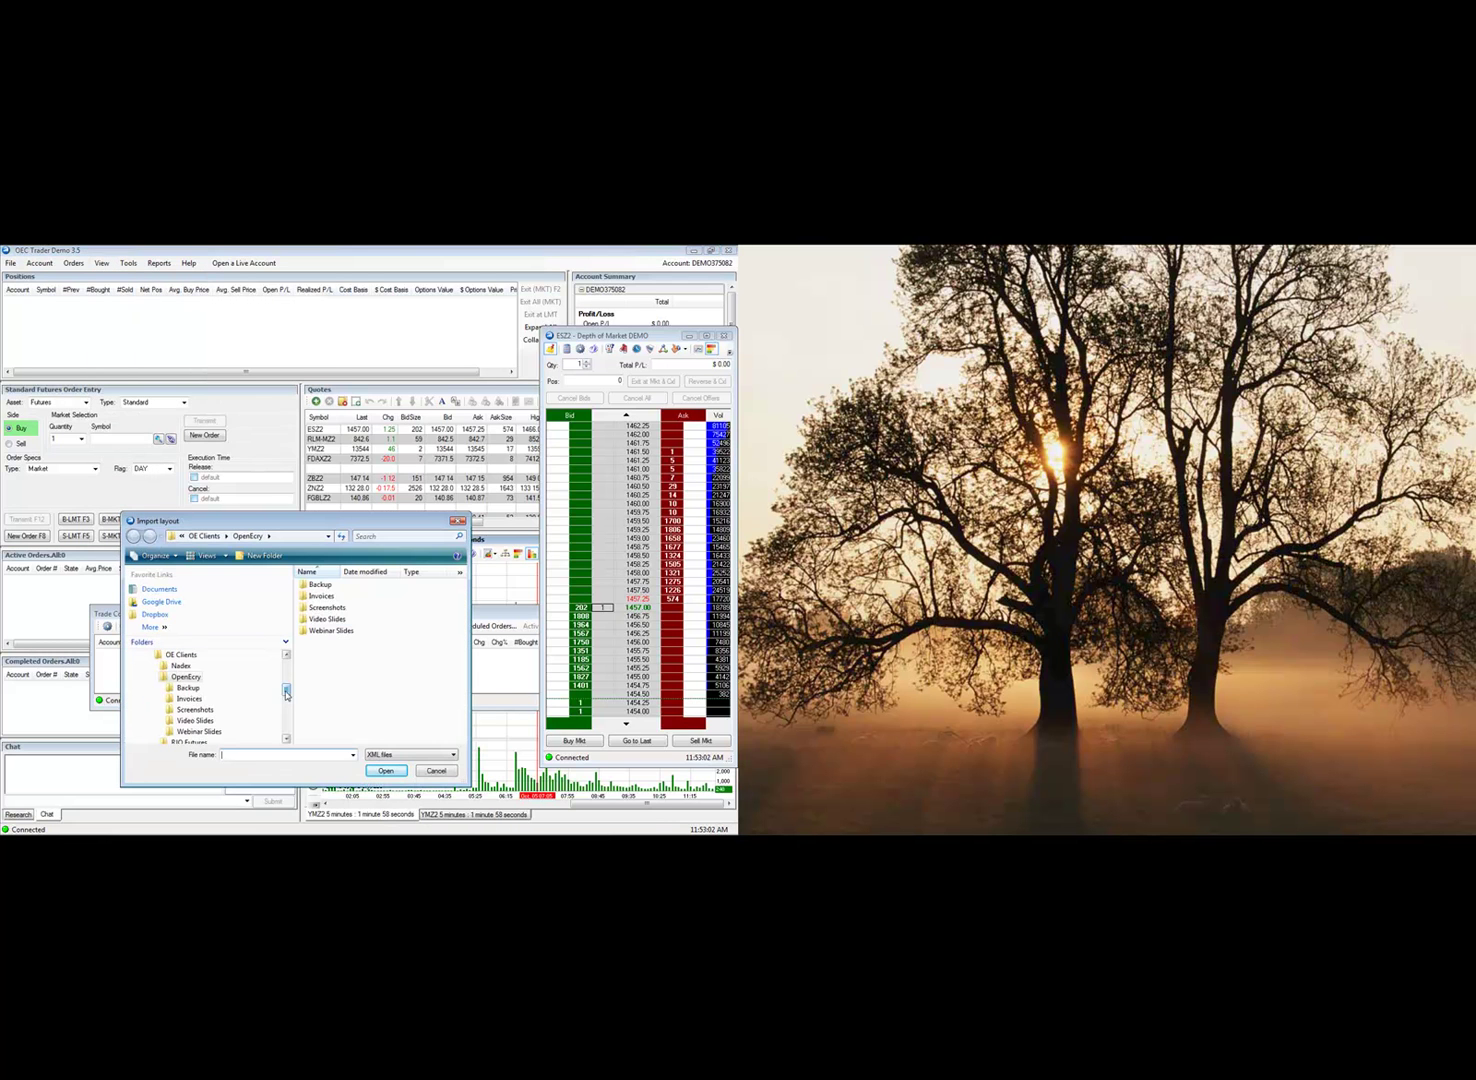
{"action": "scroll", "coordinate": [253, 700], "scroll_direction": "down", "scroll_amount": 5}
{"action": "left_click", "coordinate": [166, 666]}
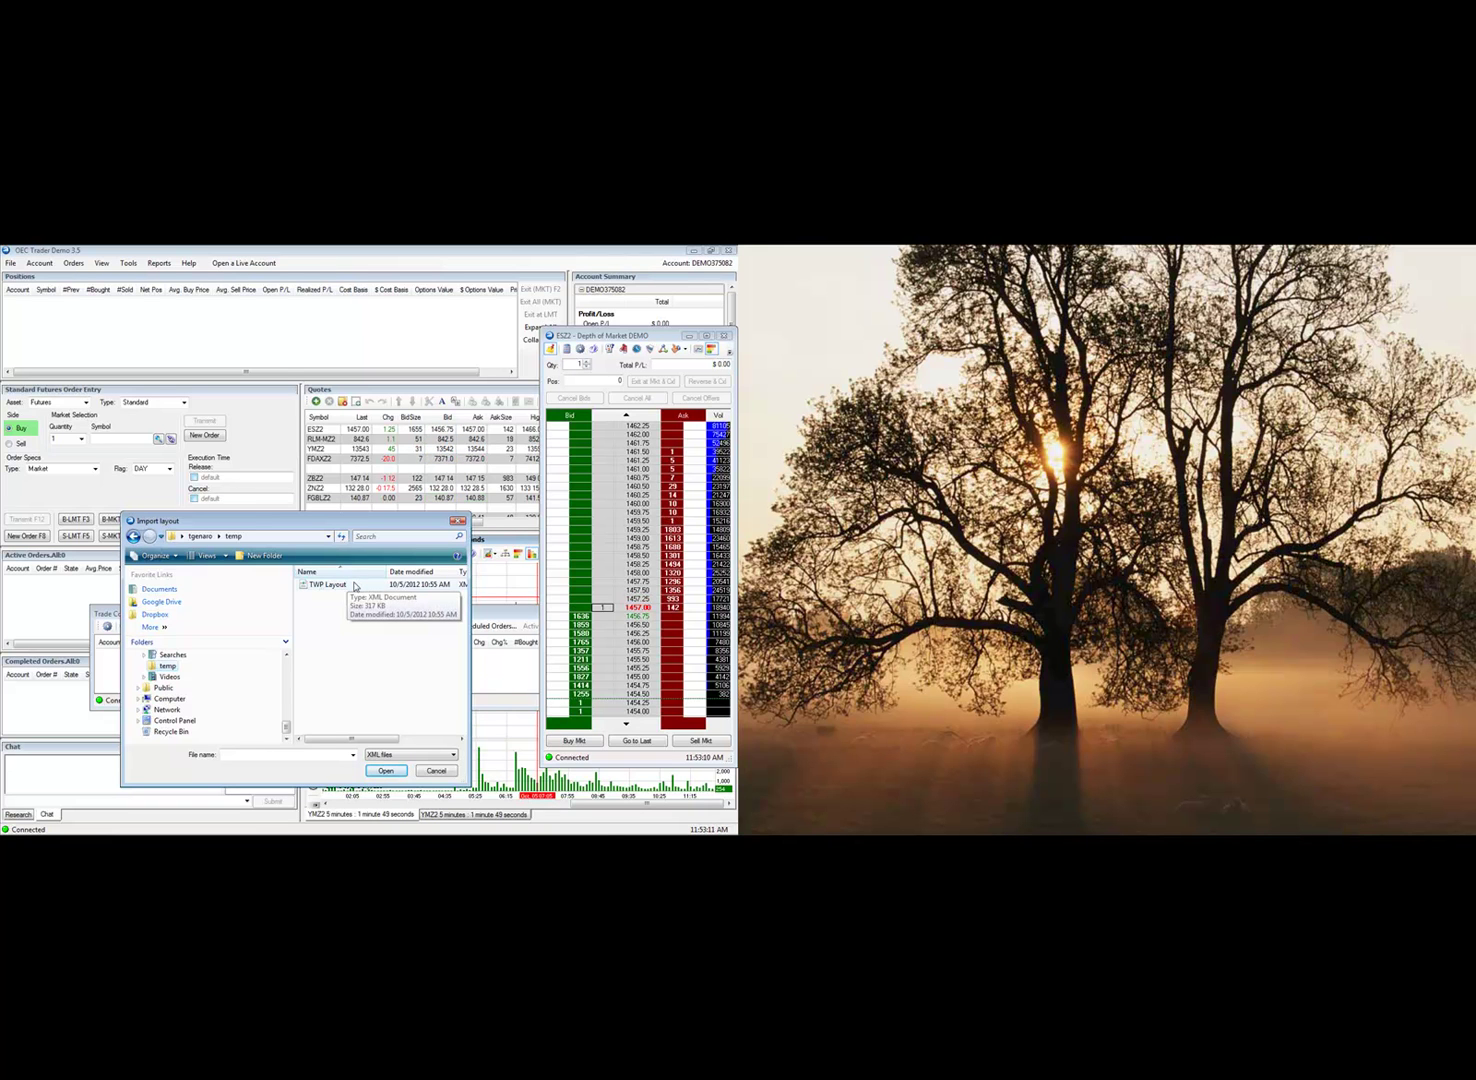
{"action": "left_click", "coordinate": [354, 586]}
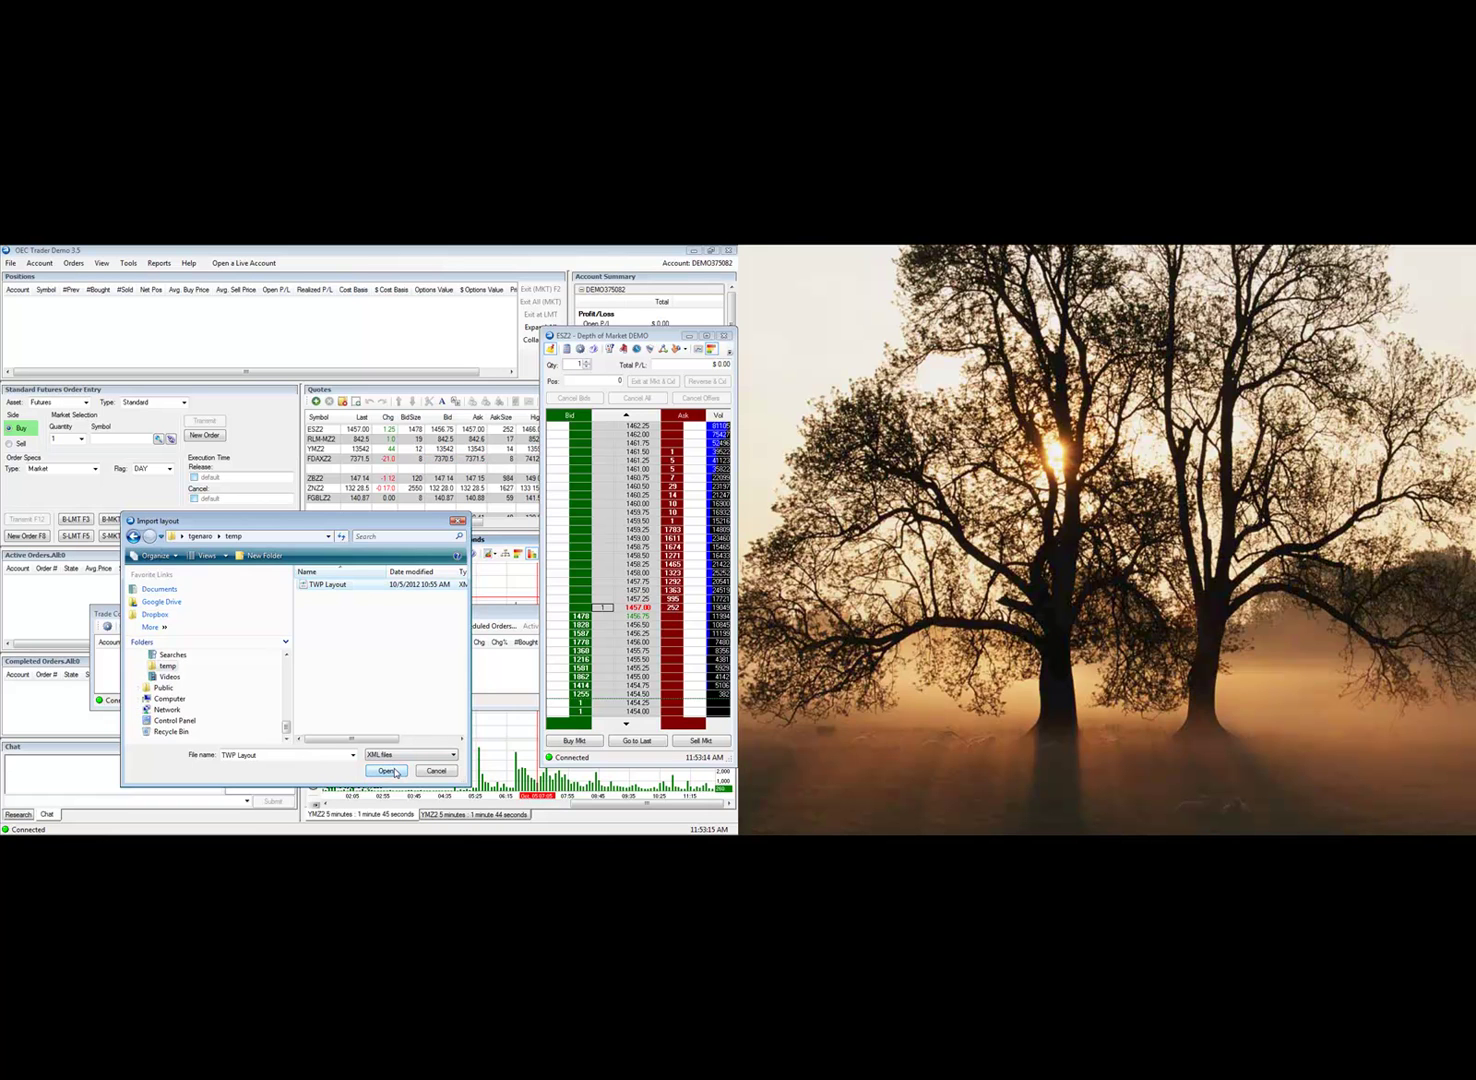
{"action": "left_click", "coordinate": [388, 771]}
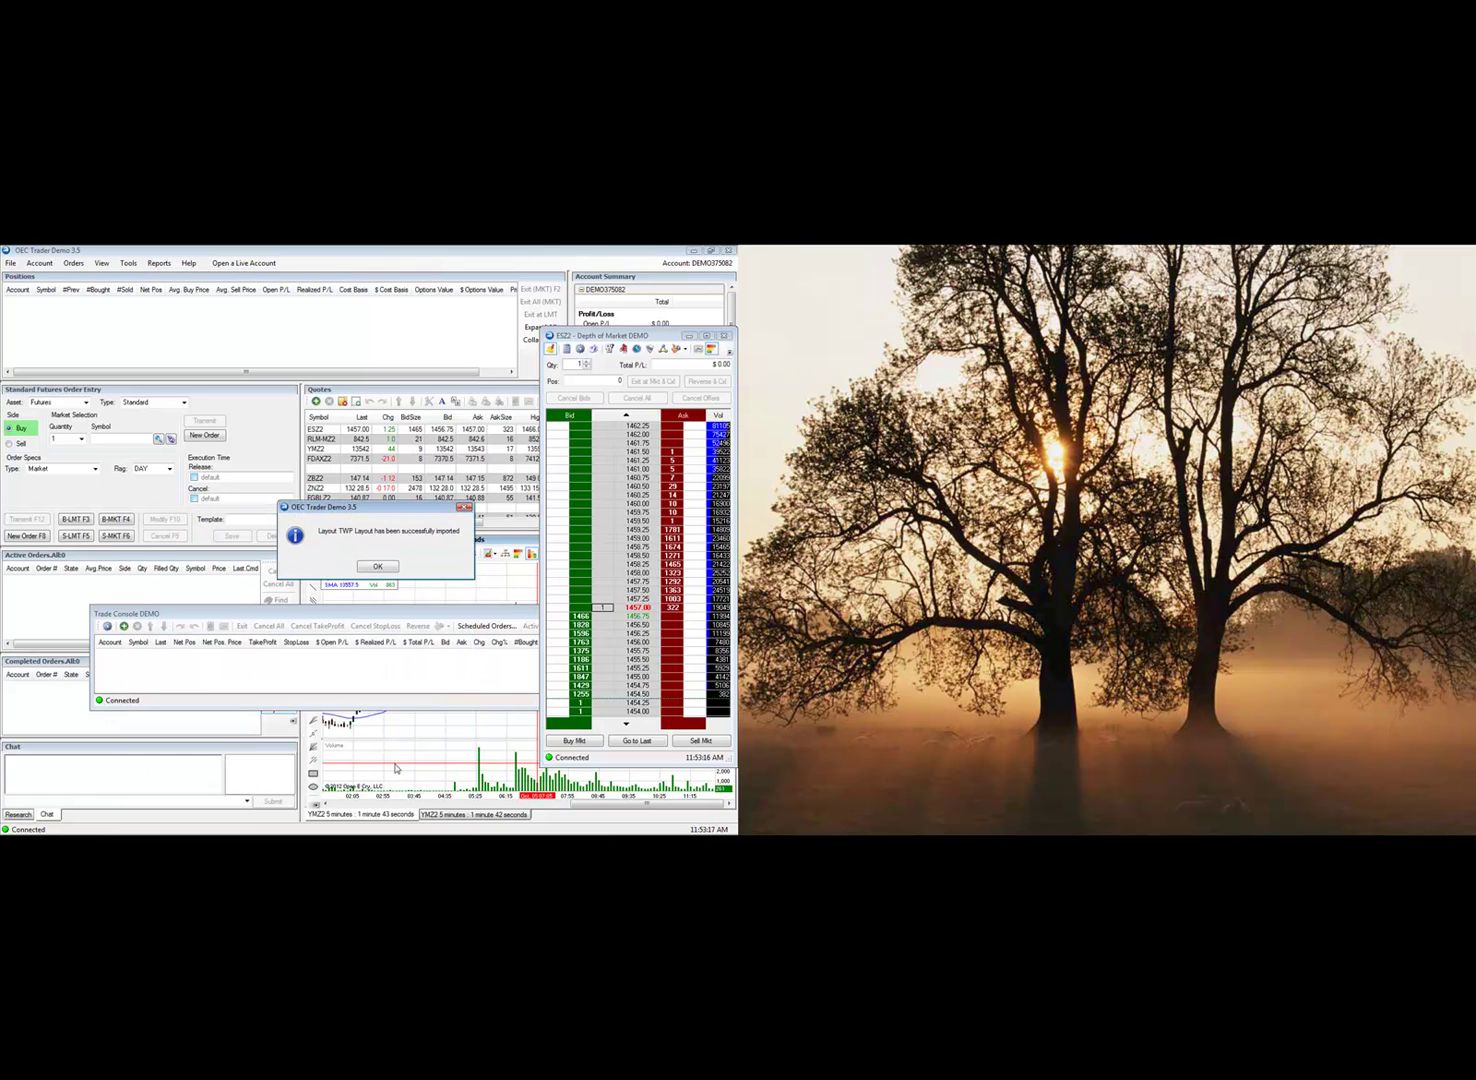
Dismiss the import confirmation and switch the workspace to the TWP Layout.
{"action": "left_click", "coordinate": [378, 567]}
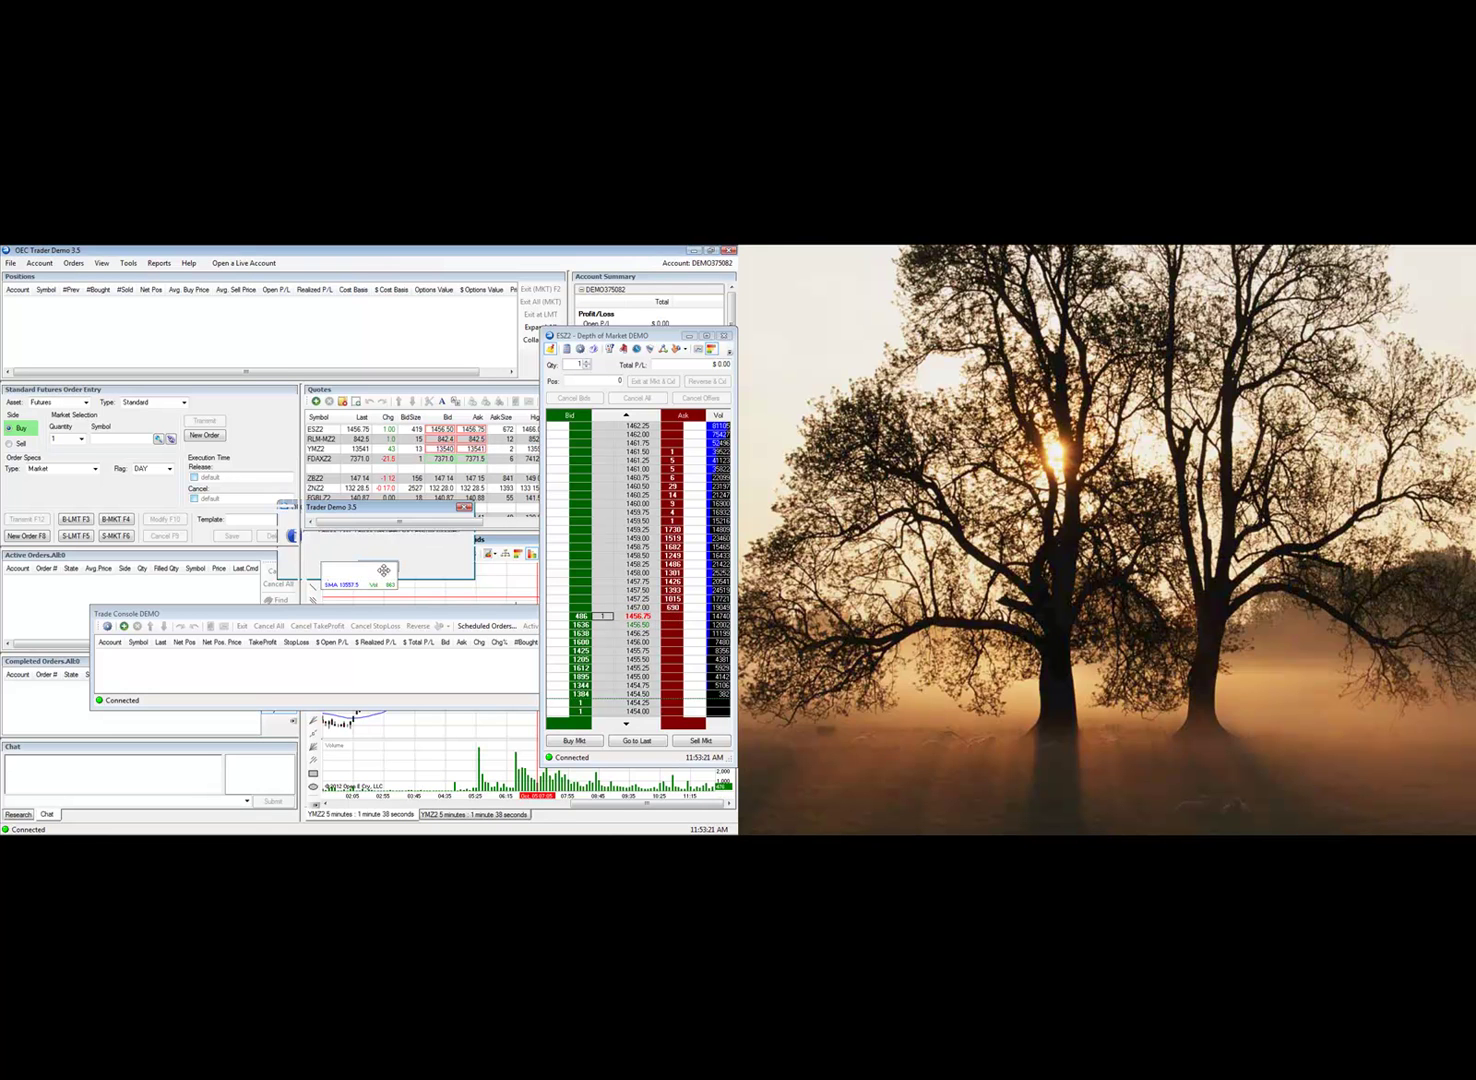
{"action": "left_click", "coordinate": [99, 265]}
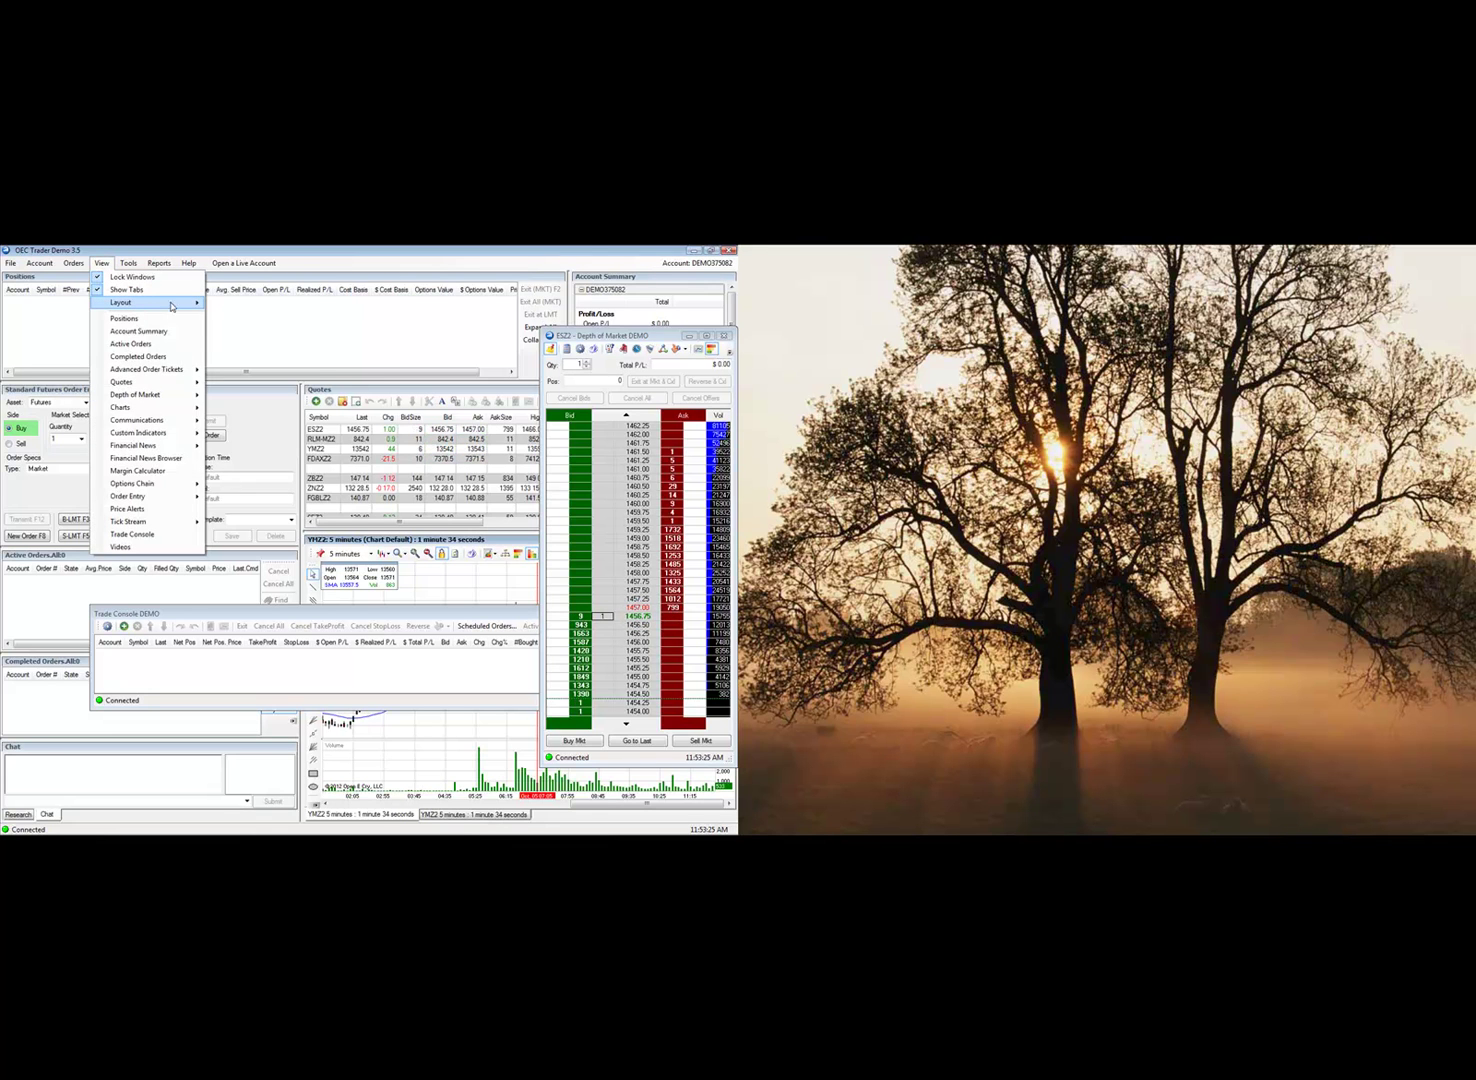
{"action": "mouse_move", "coordinate": [172, 304]}
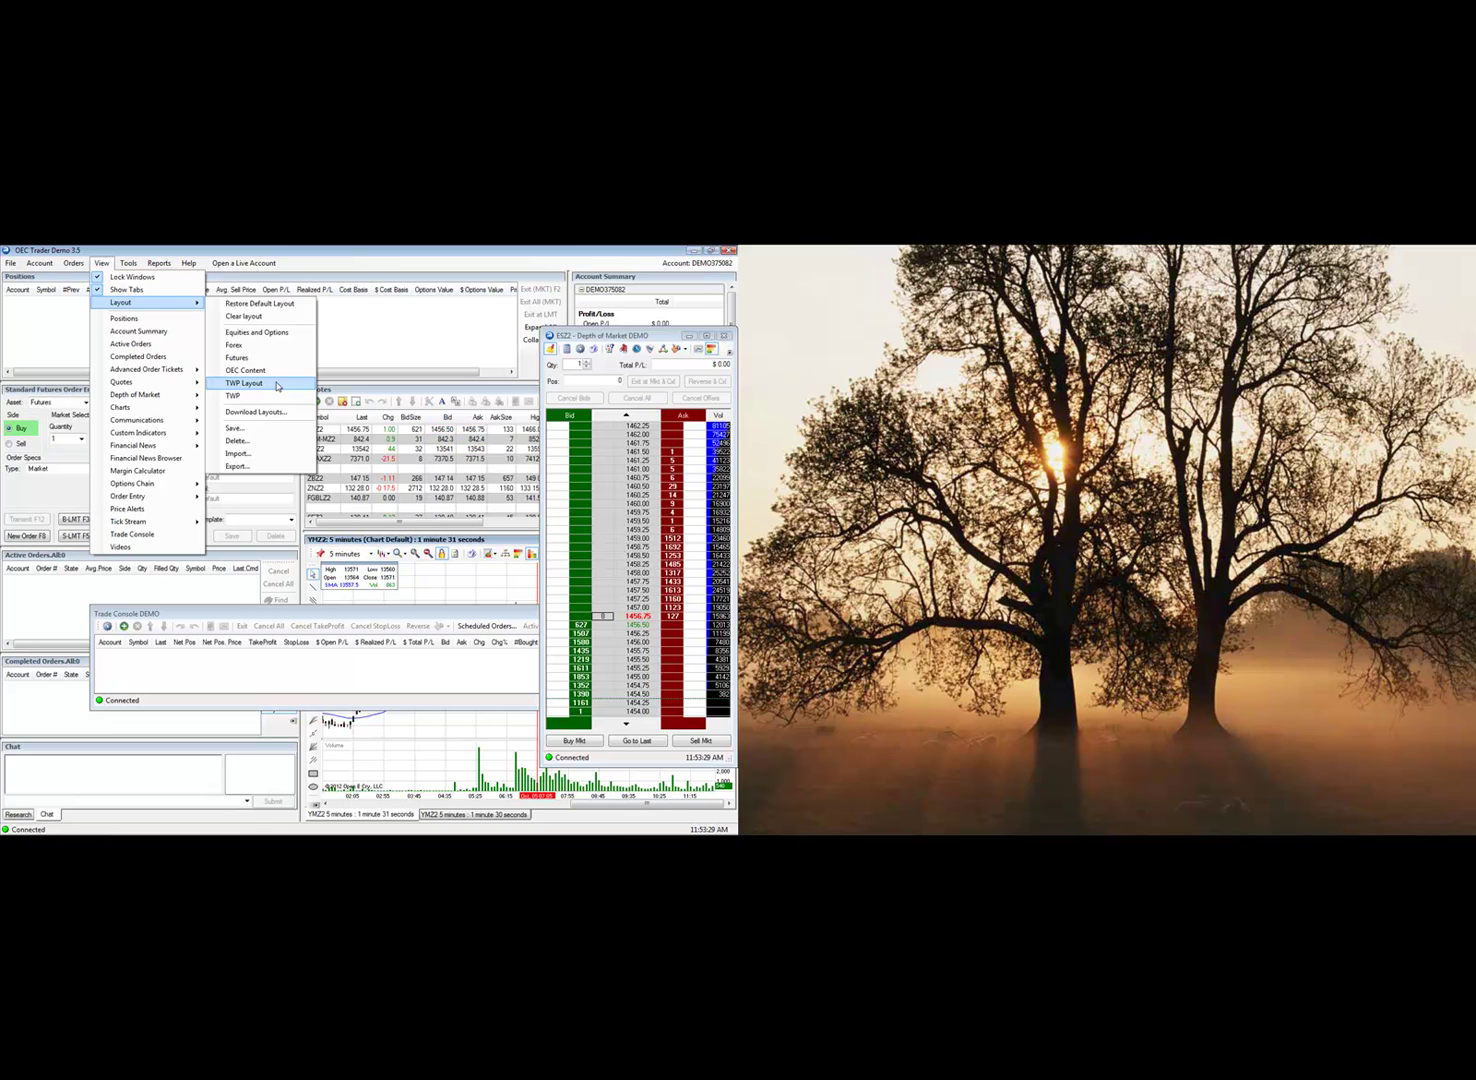
{"action": "left_click", "coordinate": [246, 387]}
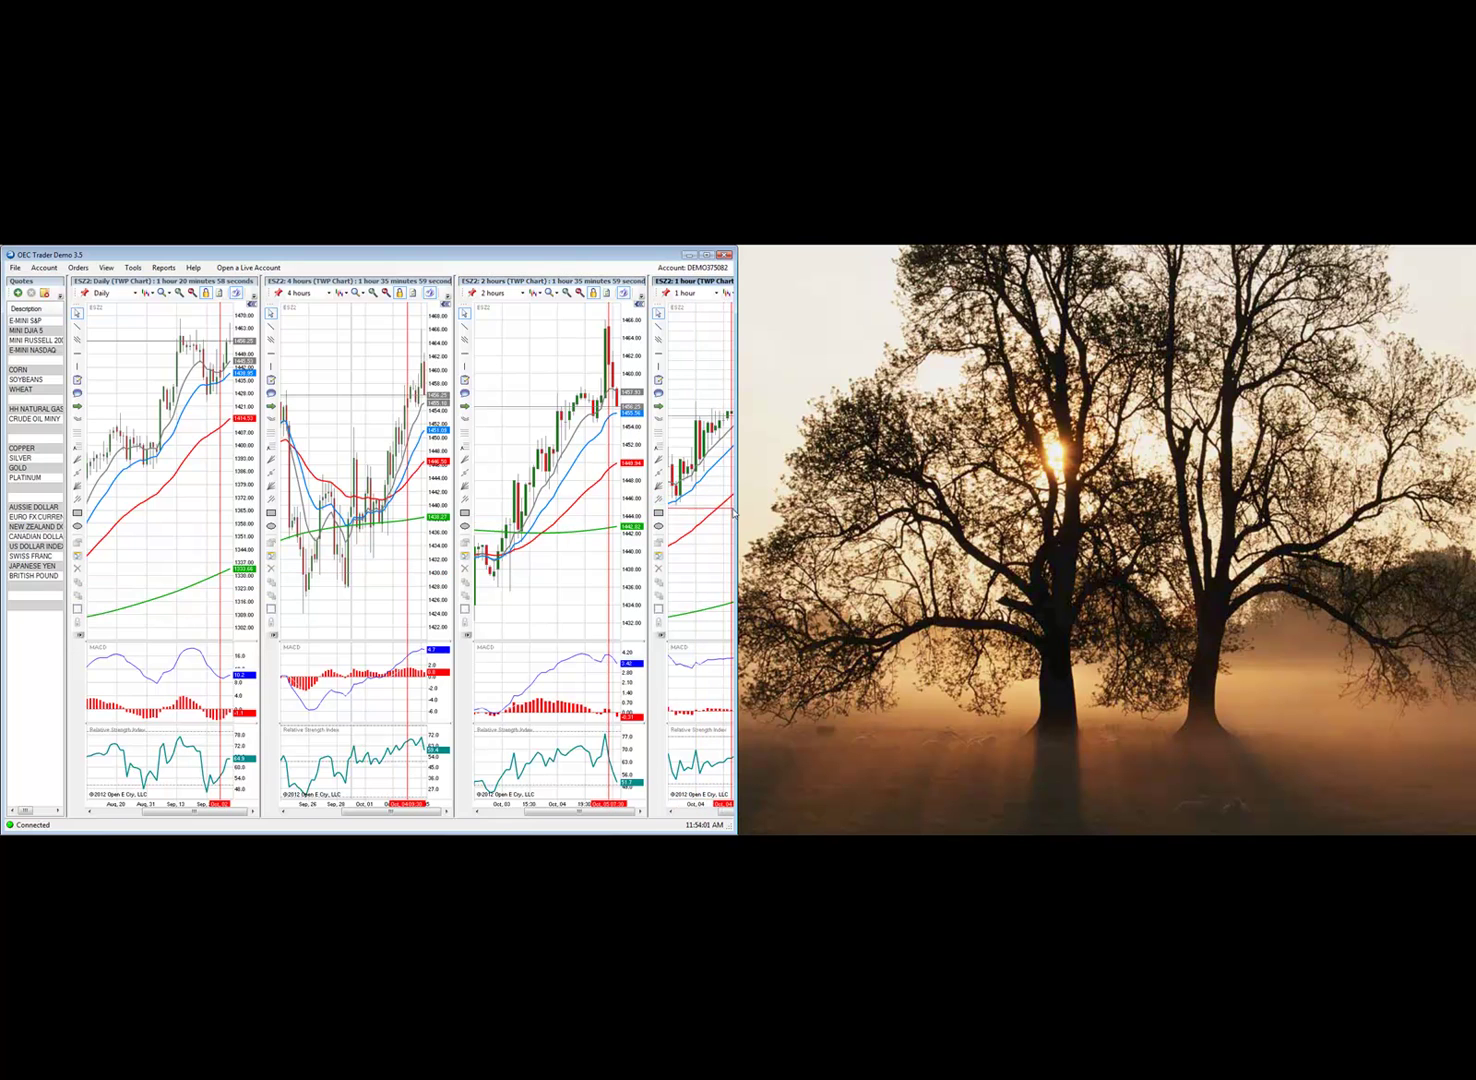
{"action": "left_click_drag", "start_coordinate": [735, 509], "coordinate": [1472, 448]}
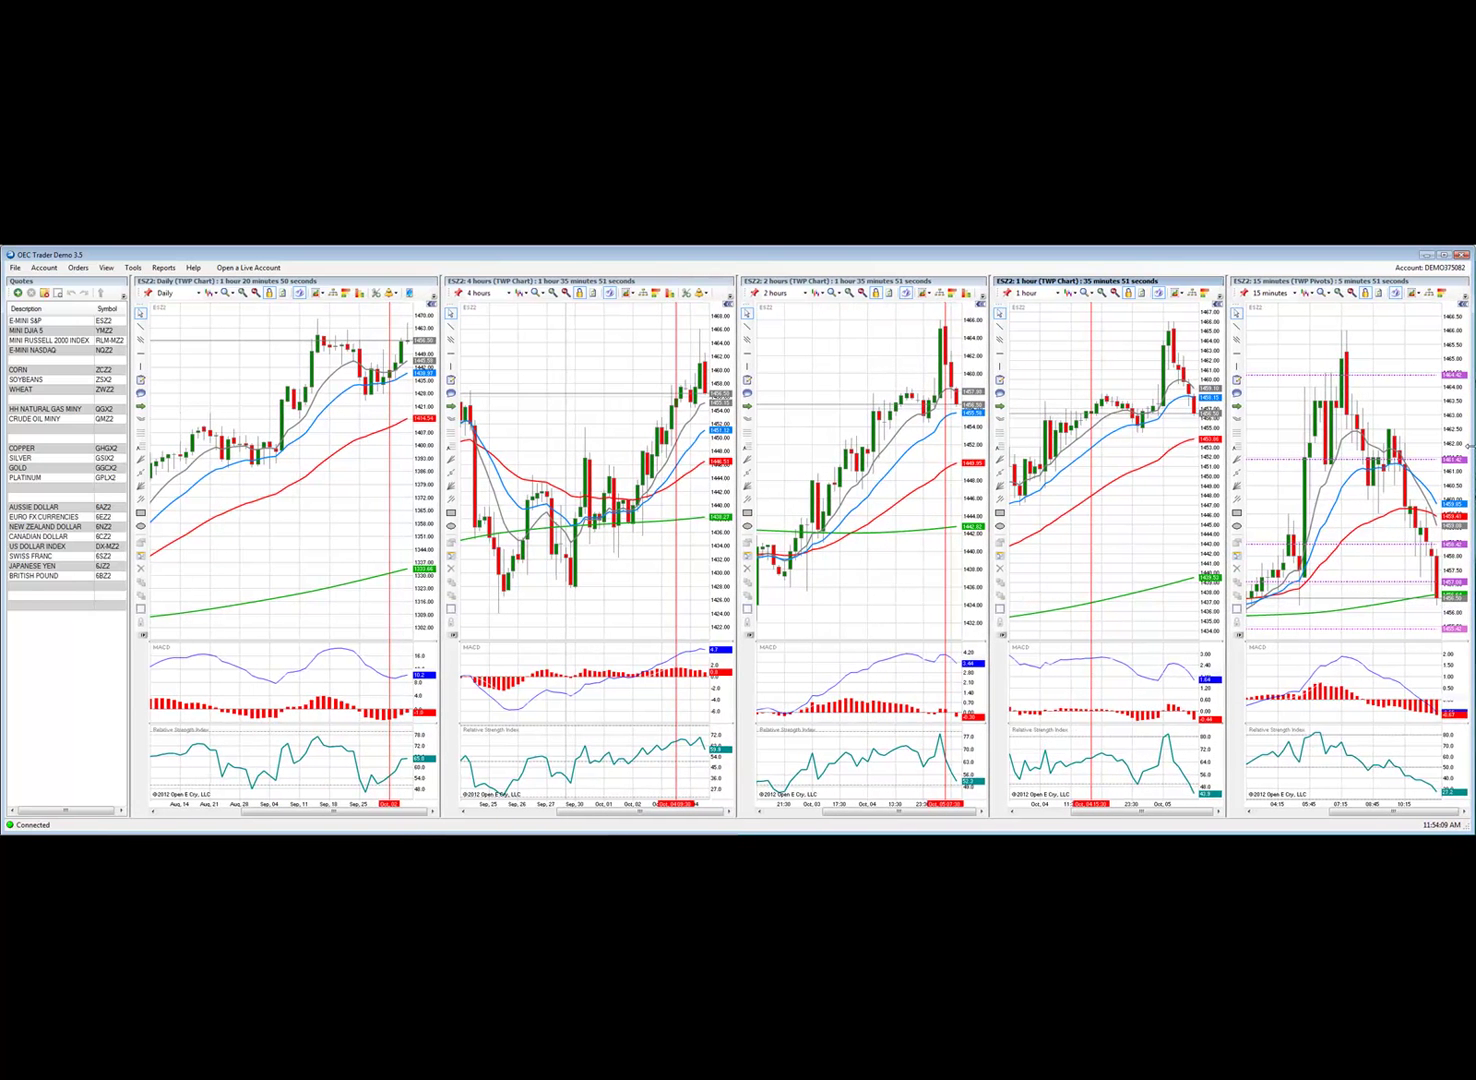
{"action": "left_click", "coordinate": [1449, 456]}
{"action": "left_click", "coordinate": [329, 595]}
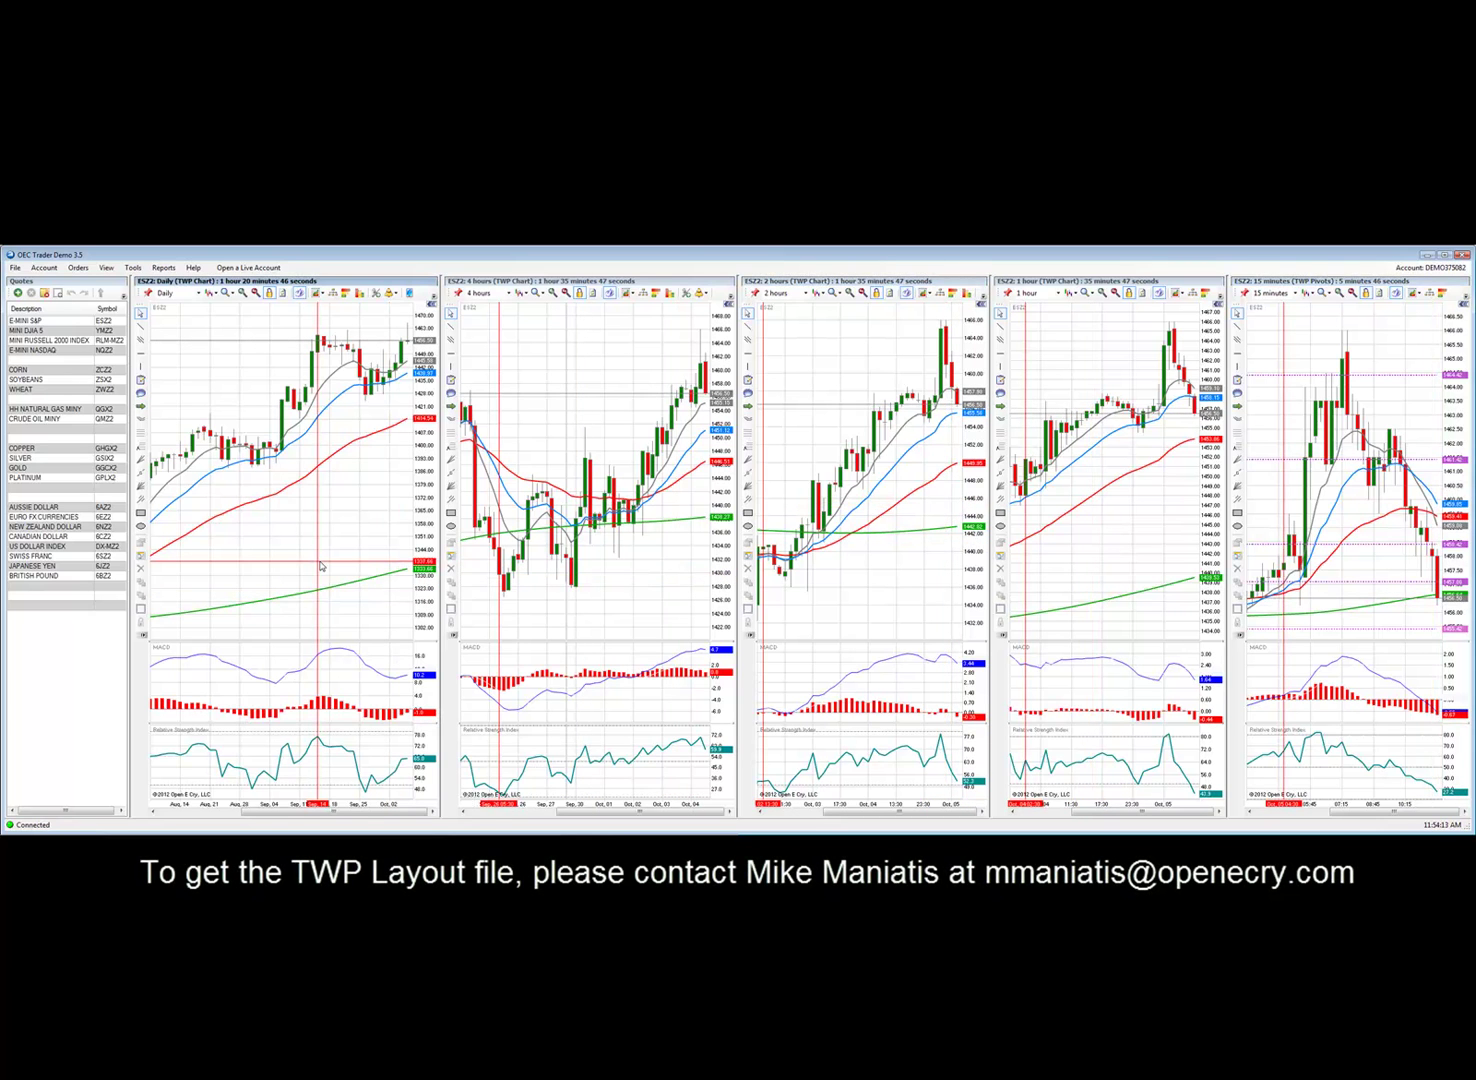
{"action": "left_click", "coordinate": [731, 591]}
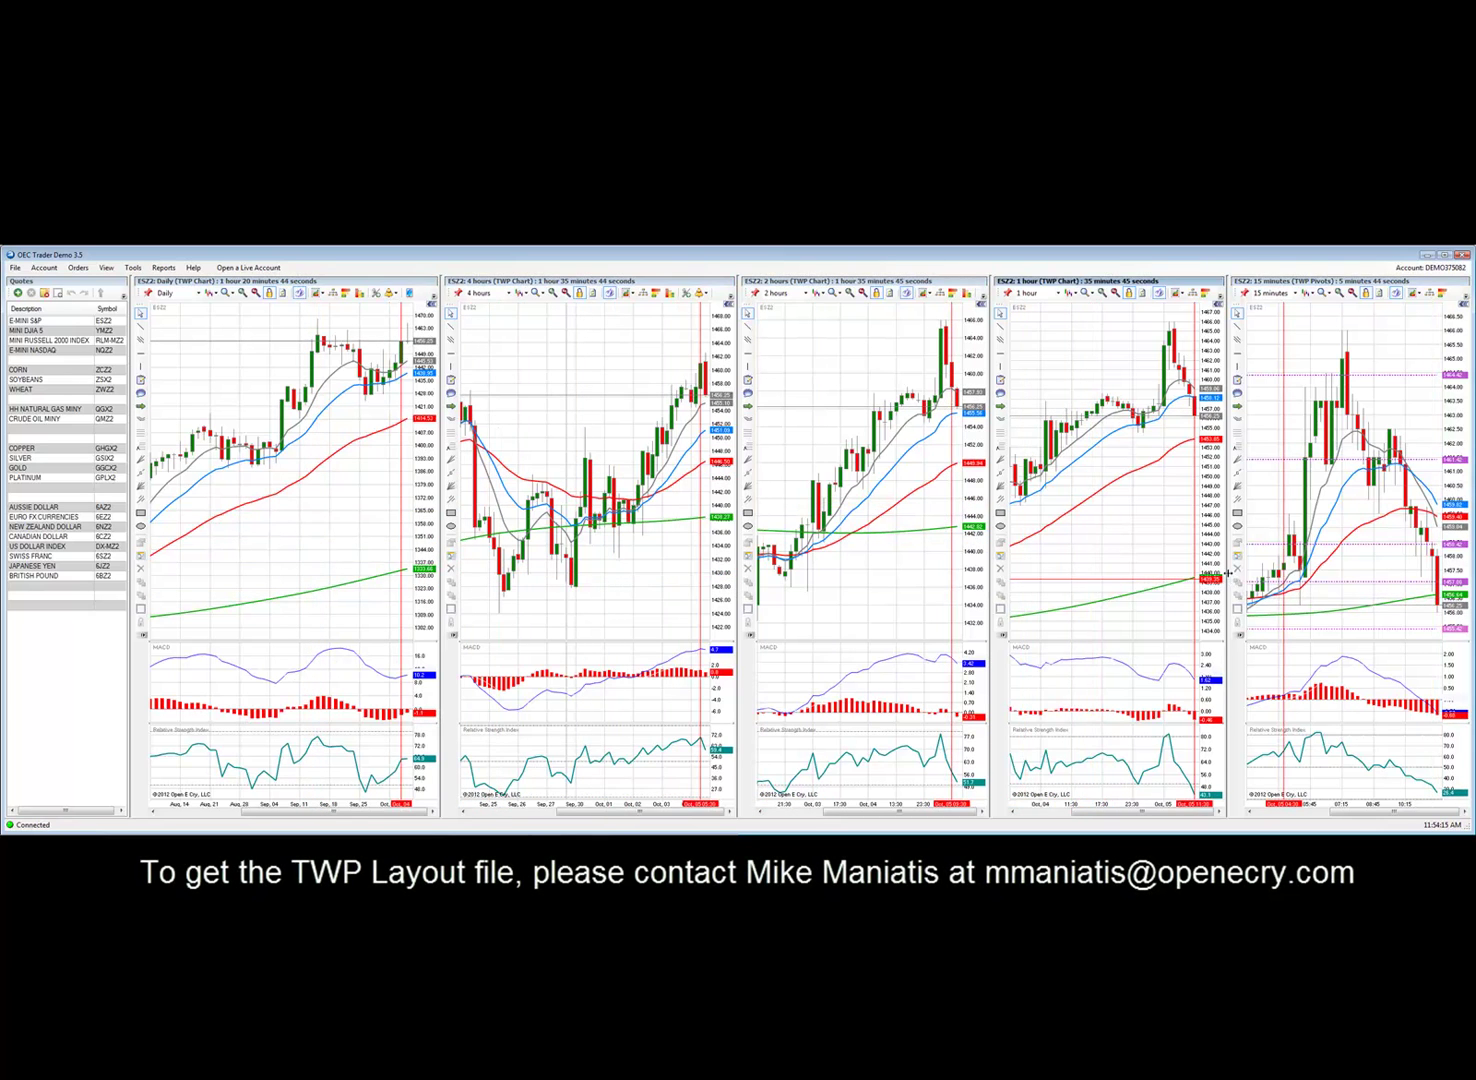
{"action": "left_click", "coordinate": [181, 306]}
{"action": "left_click", "coordinate": [590, 436]}
{"action": "left_click", "coordinate": [850, 383]}
{"action": "left_click", "coordinate": [1108, 398]}
{"action": "left_click", "coordinate": [1264, 410]}
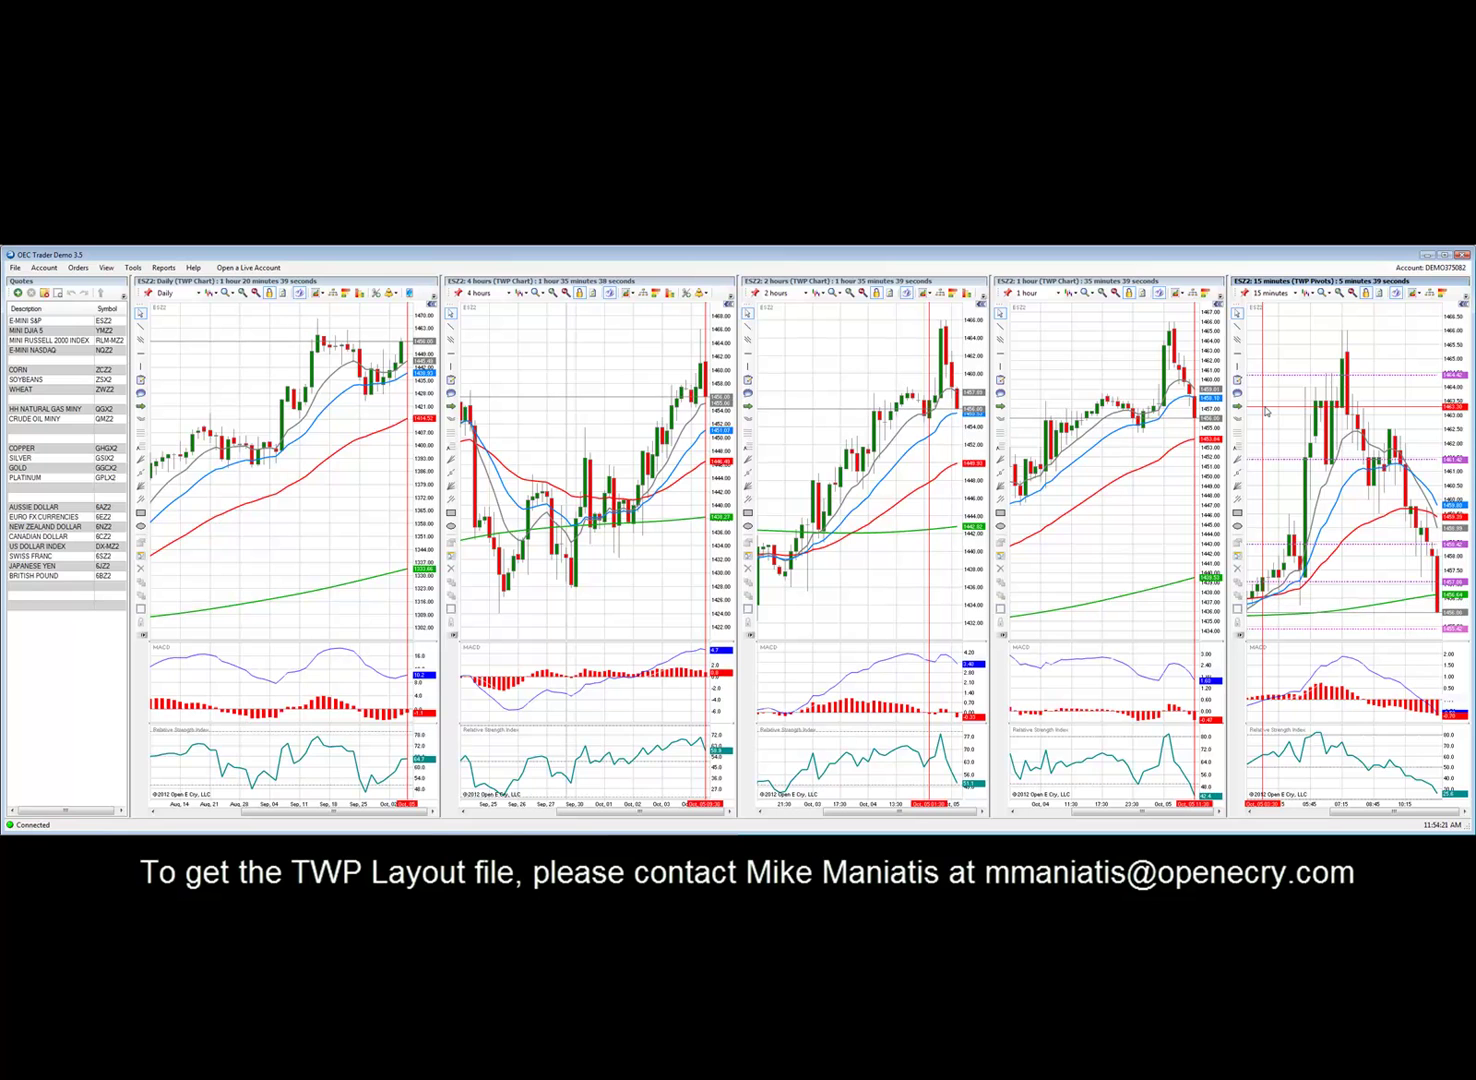
{"action": "left_click", "coordinate": [342, 545]}
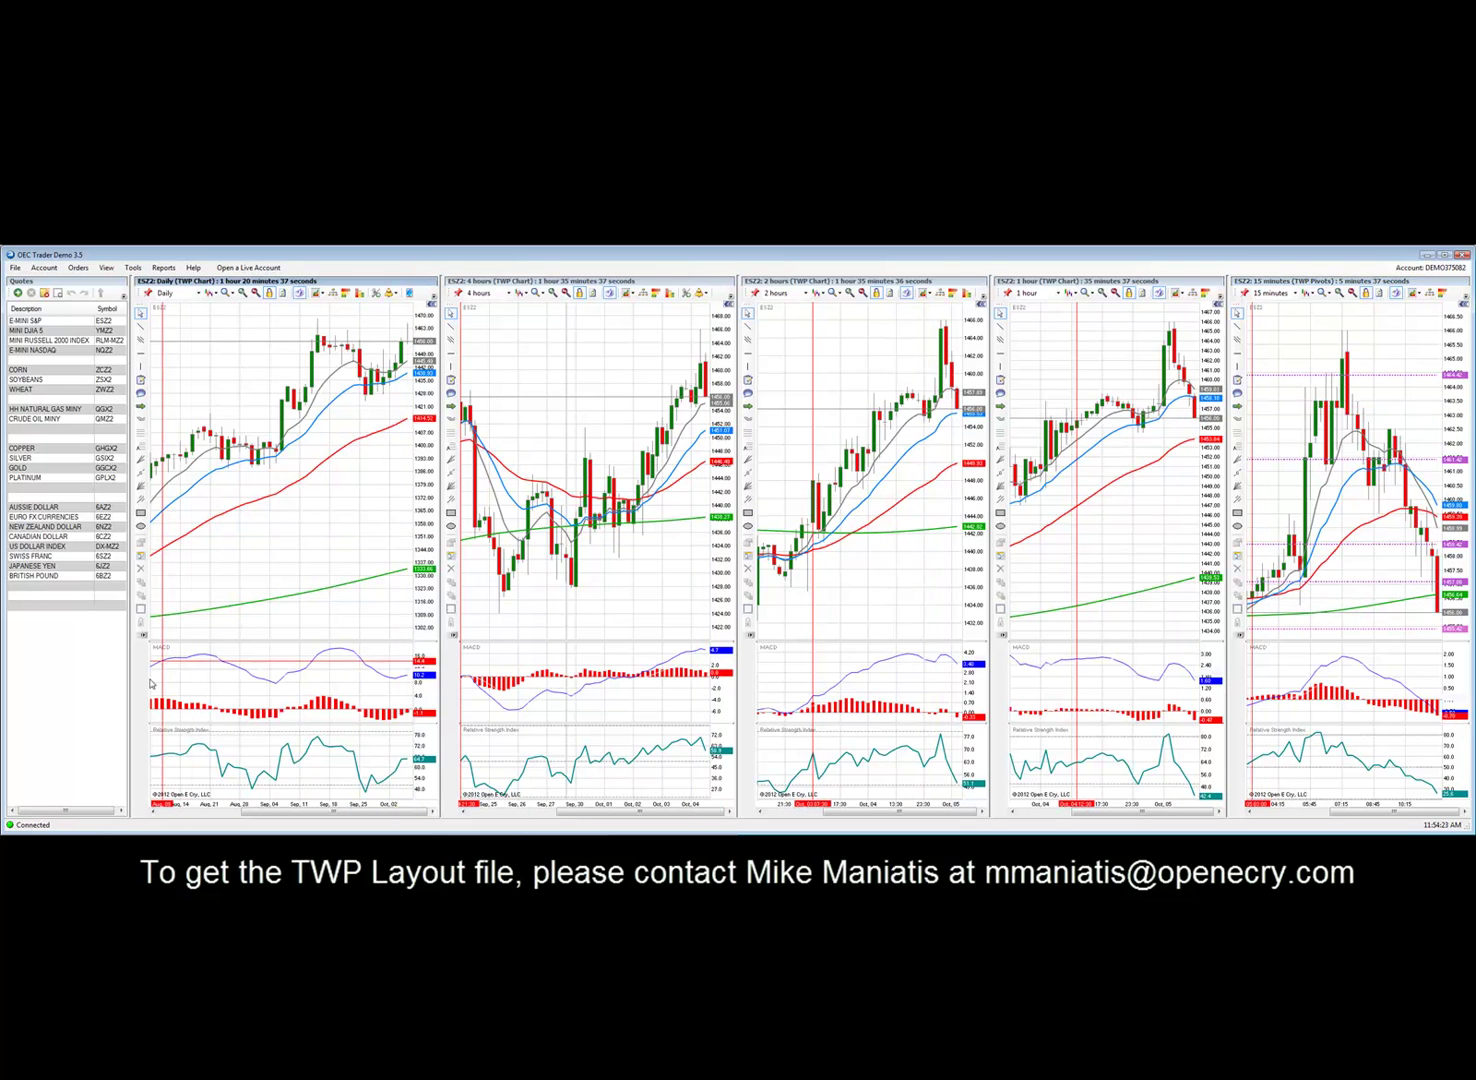
{"action": "left_click", "coordinate": [462, 471]}
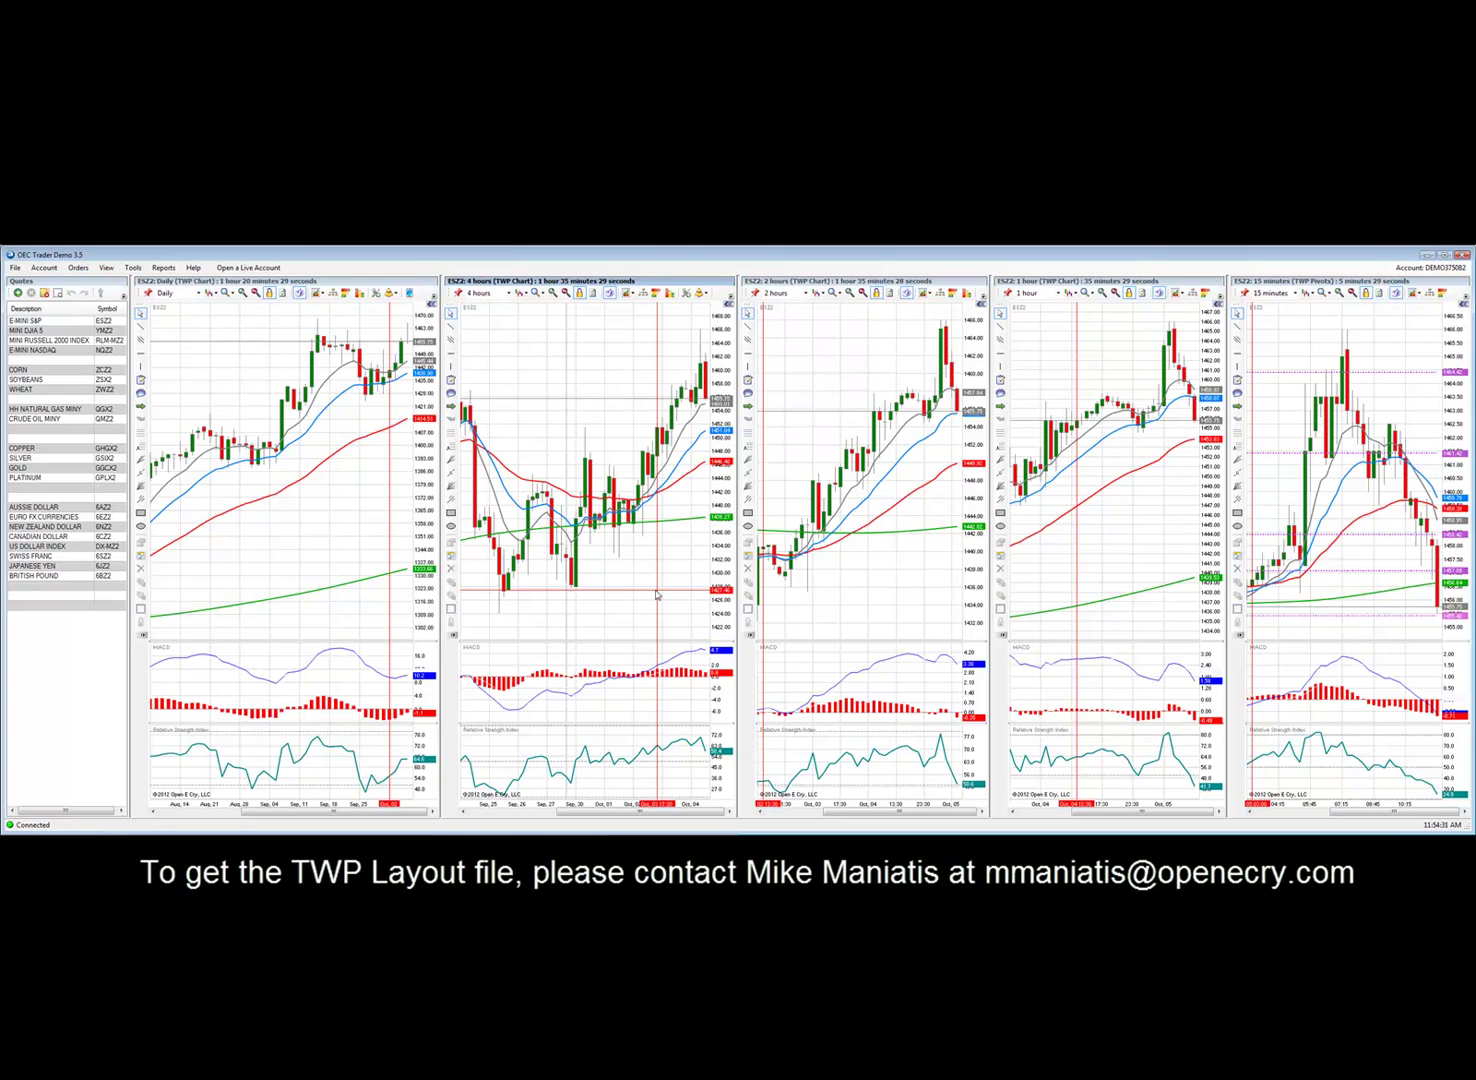
{"action": "left_click", "coordinate": [1071, 527]}
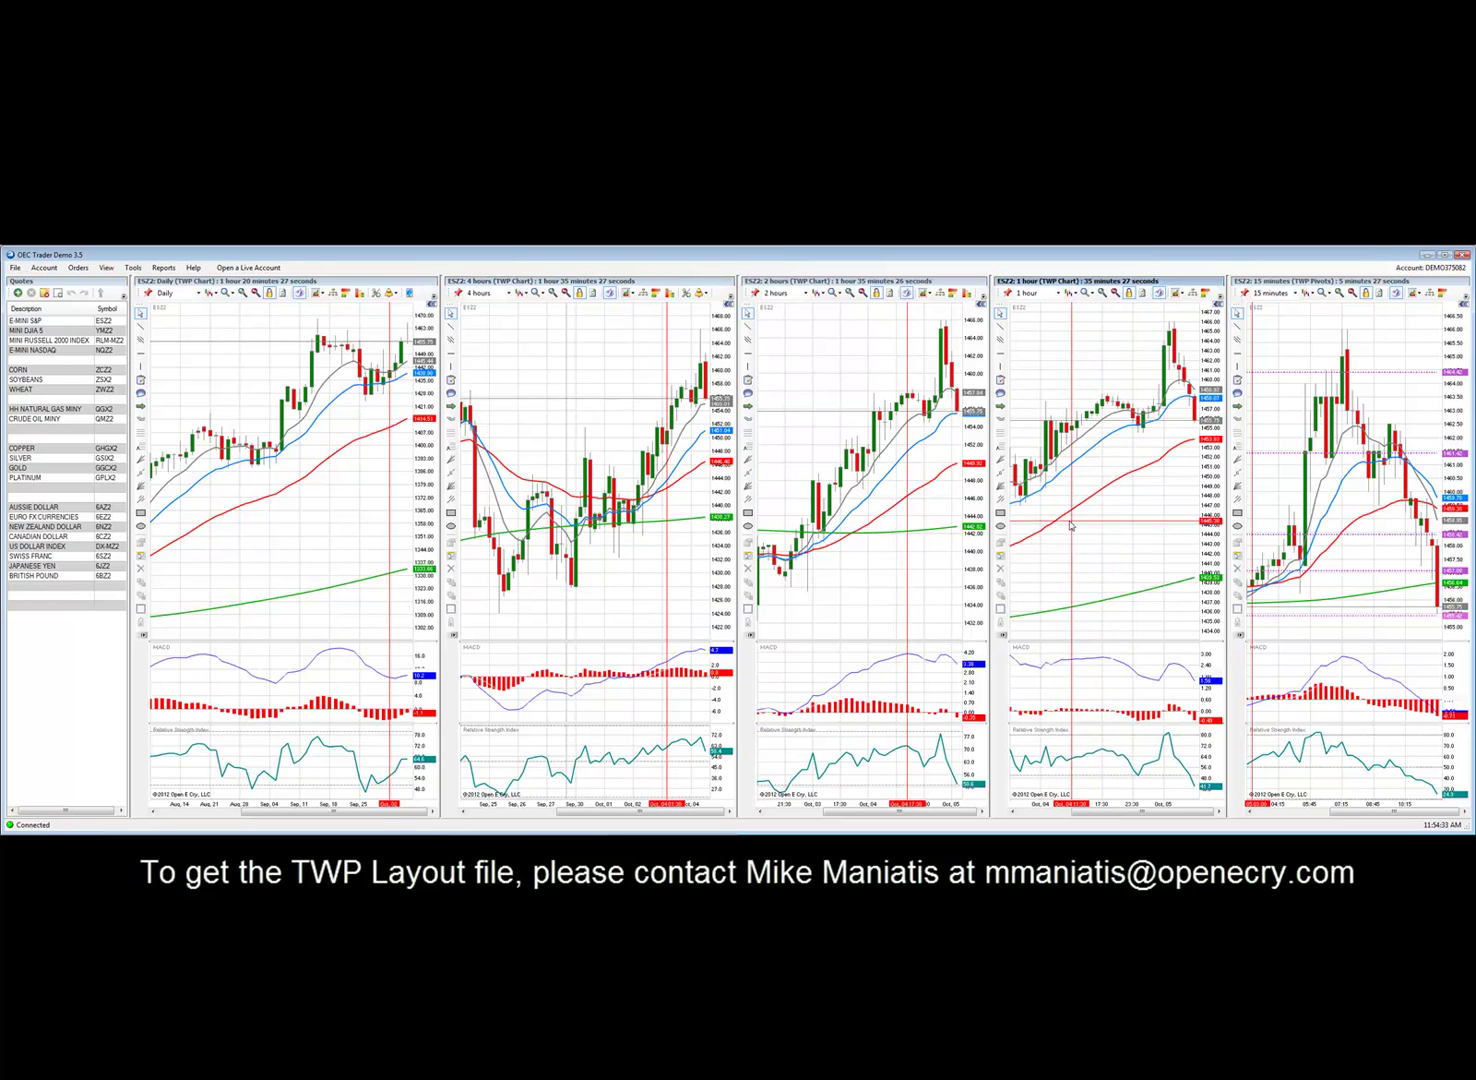
{"action": "left_click", "coordinate": [1447, 490]}
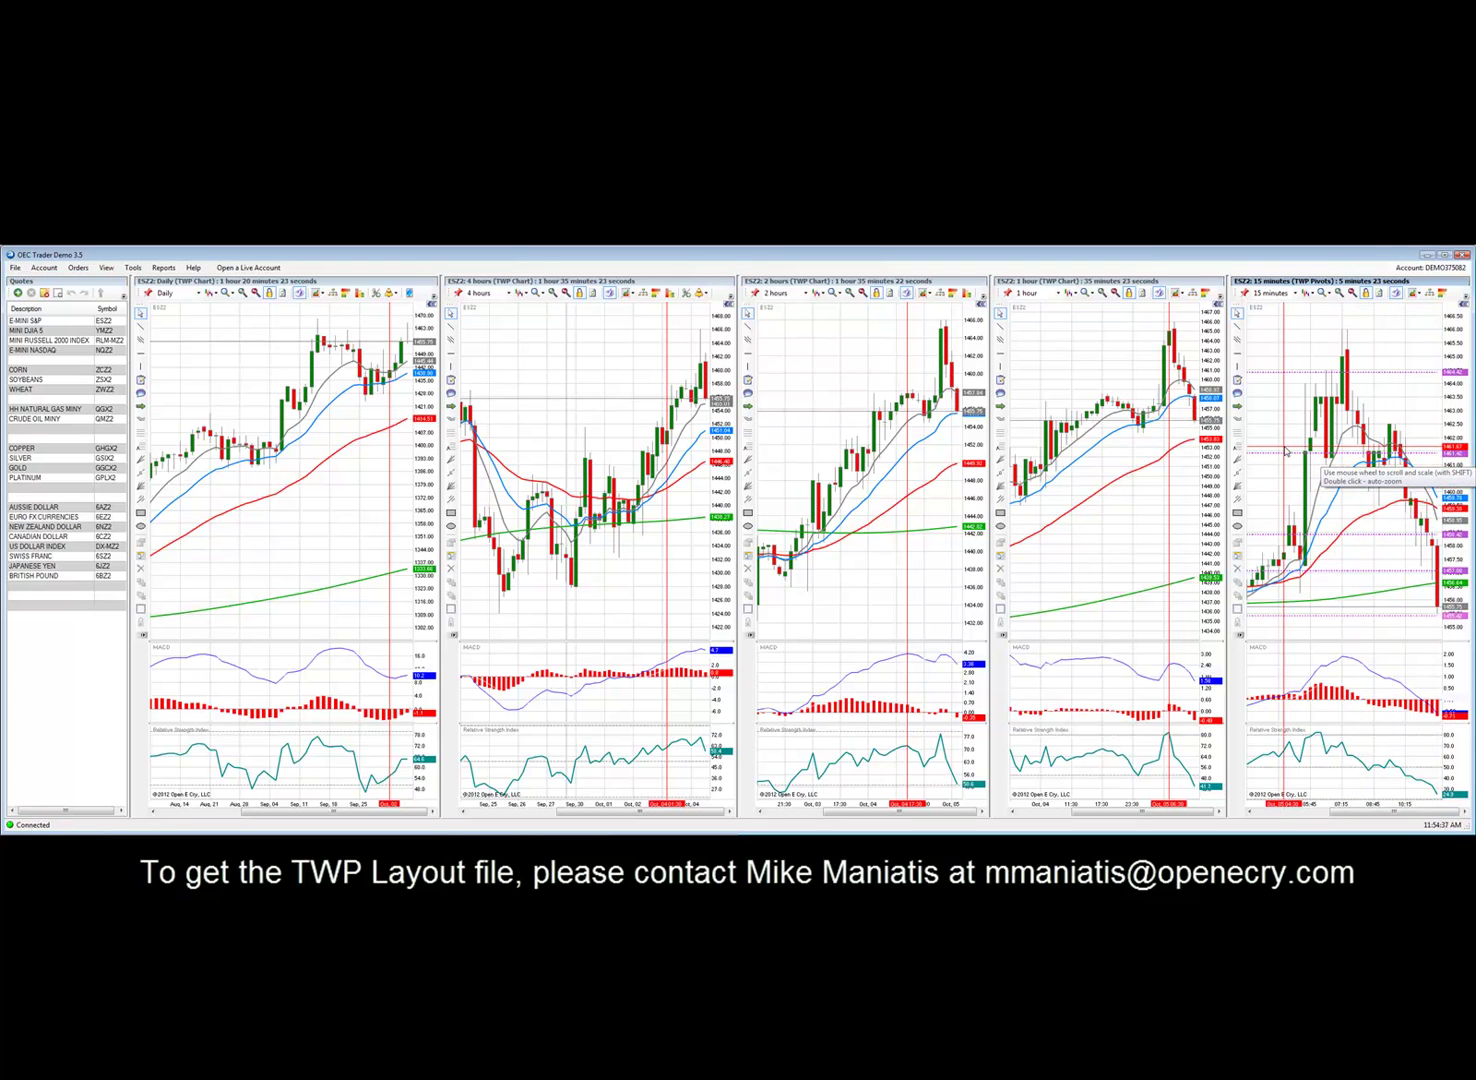
{"action": "left_click", "coordinate": [1130, 531]}
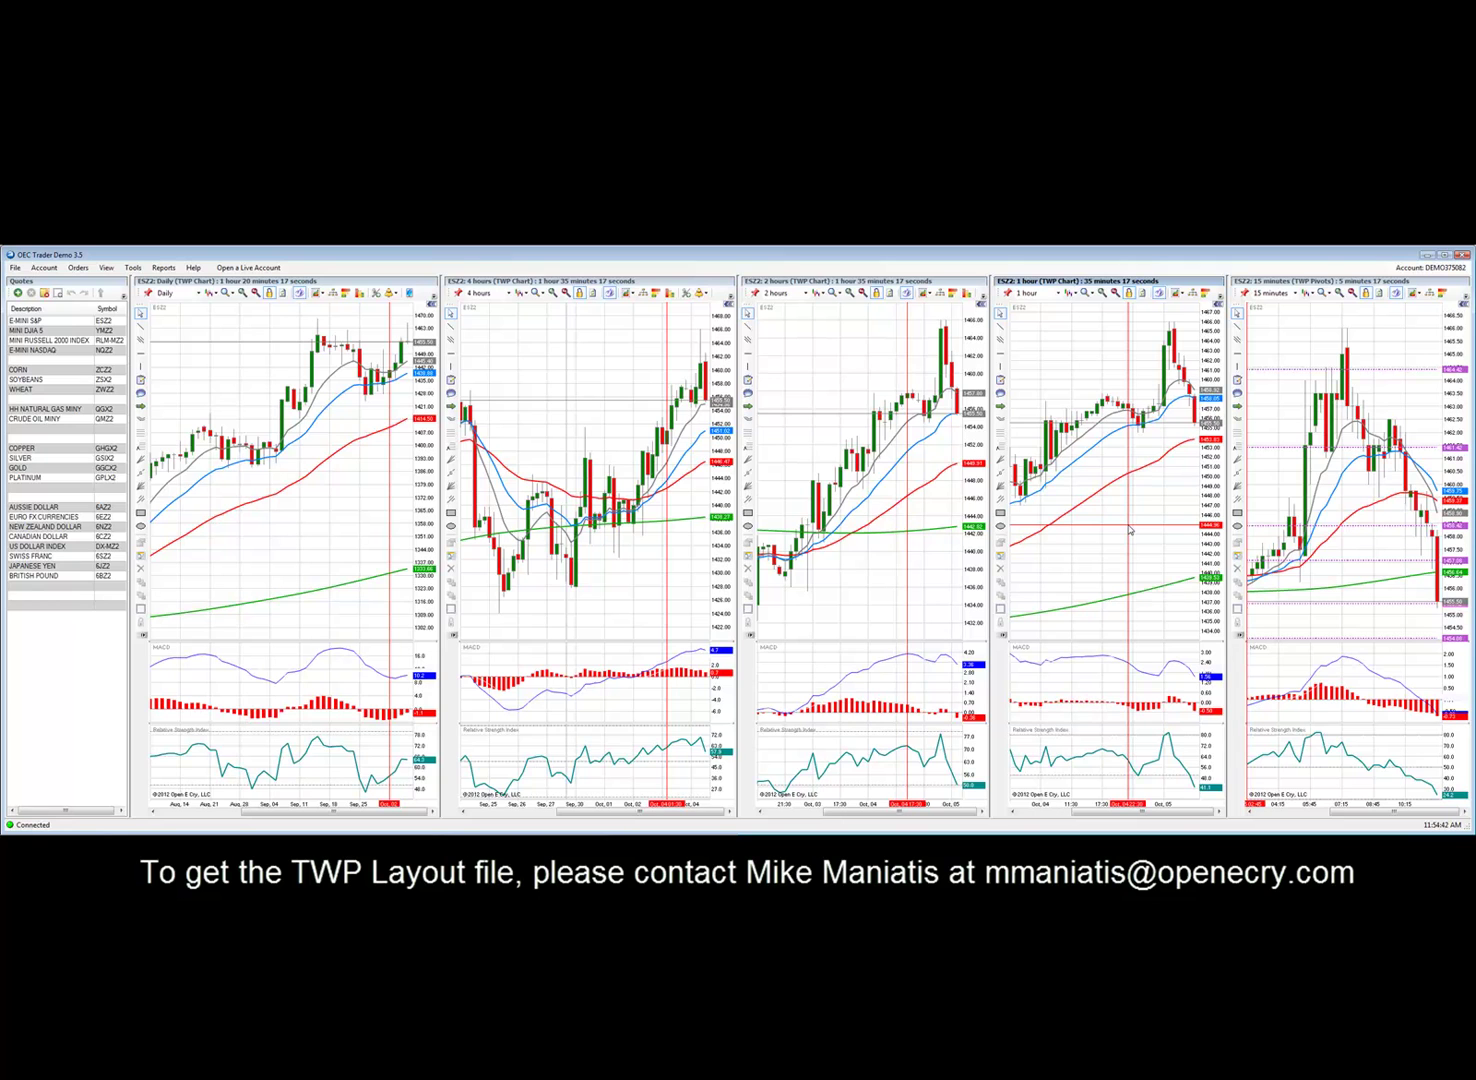
{"action": "left_click", "coordinate": [368, 570]}
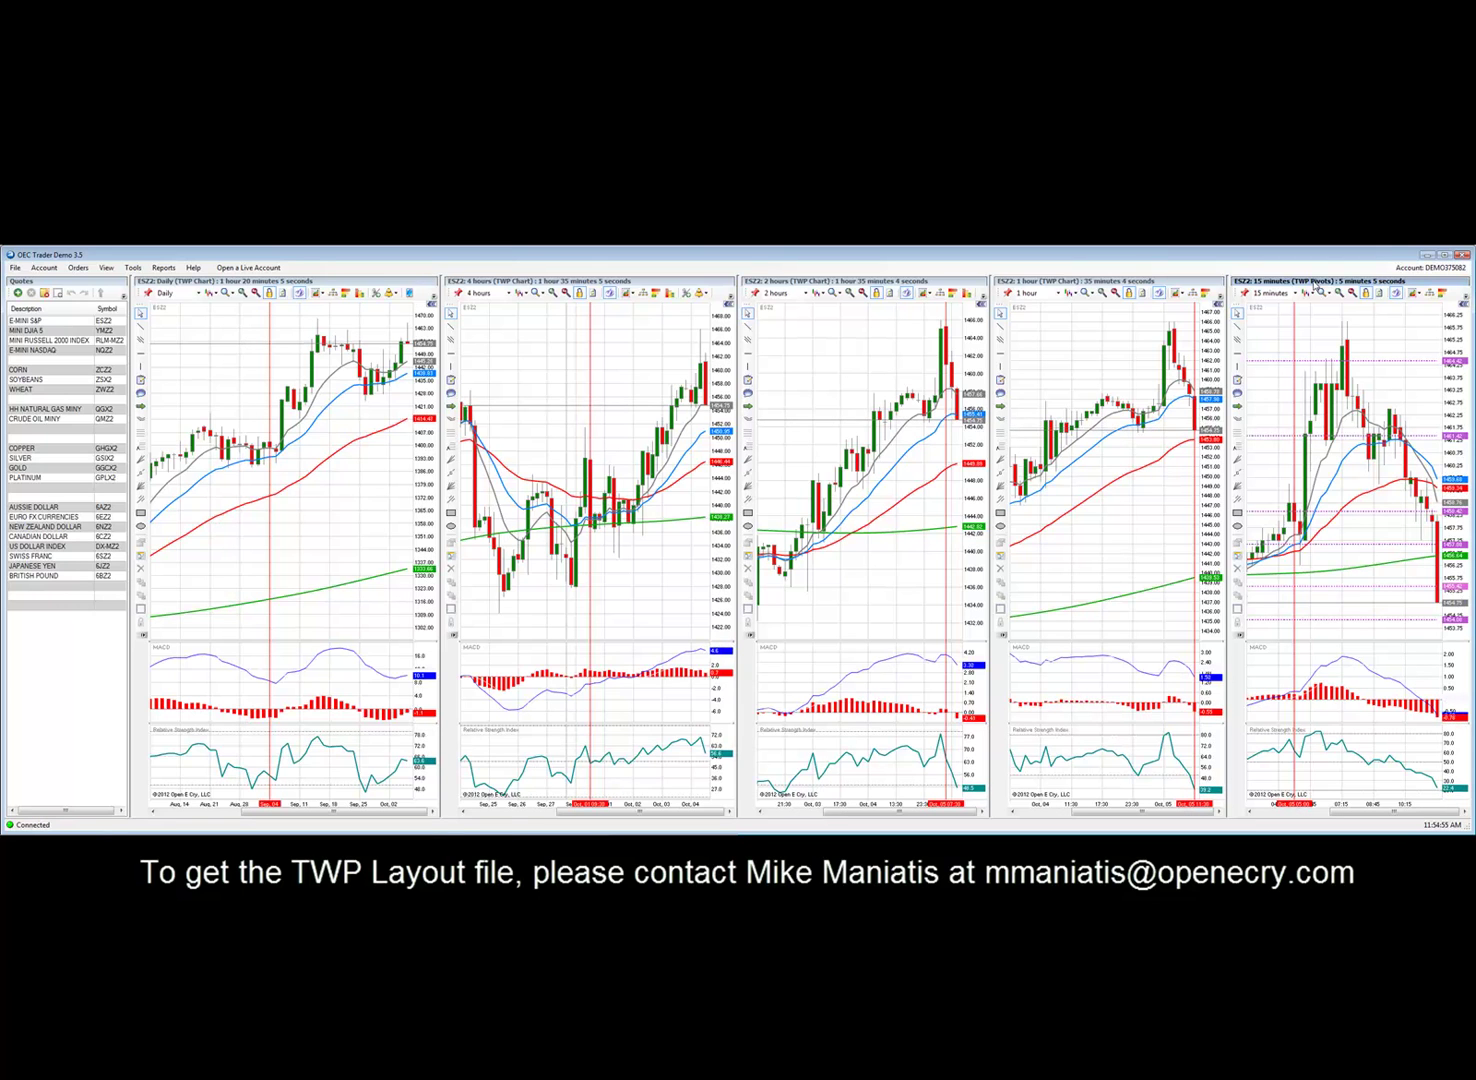
Apply the TWP Pivots template to the 15-minute ES chart twice, then activate the 1-hour chart.
{"action": "right_click", "coordinate": [1277, 343]}
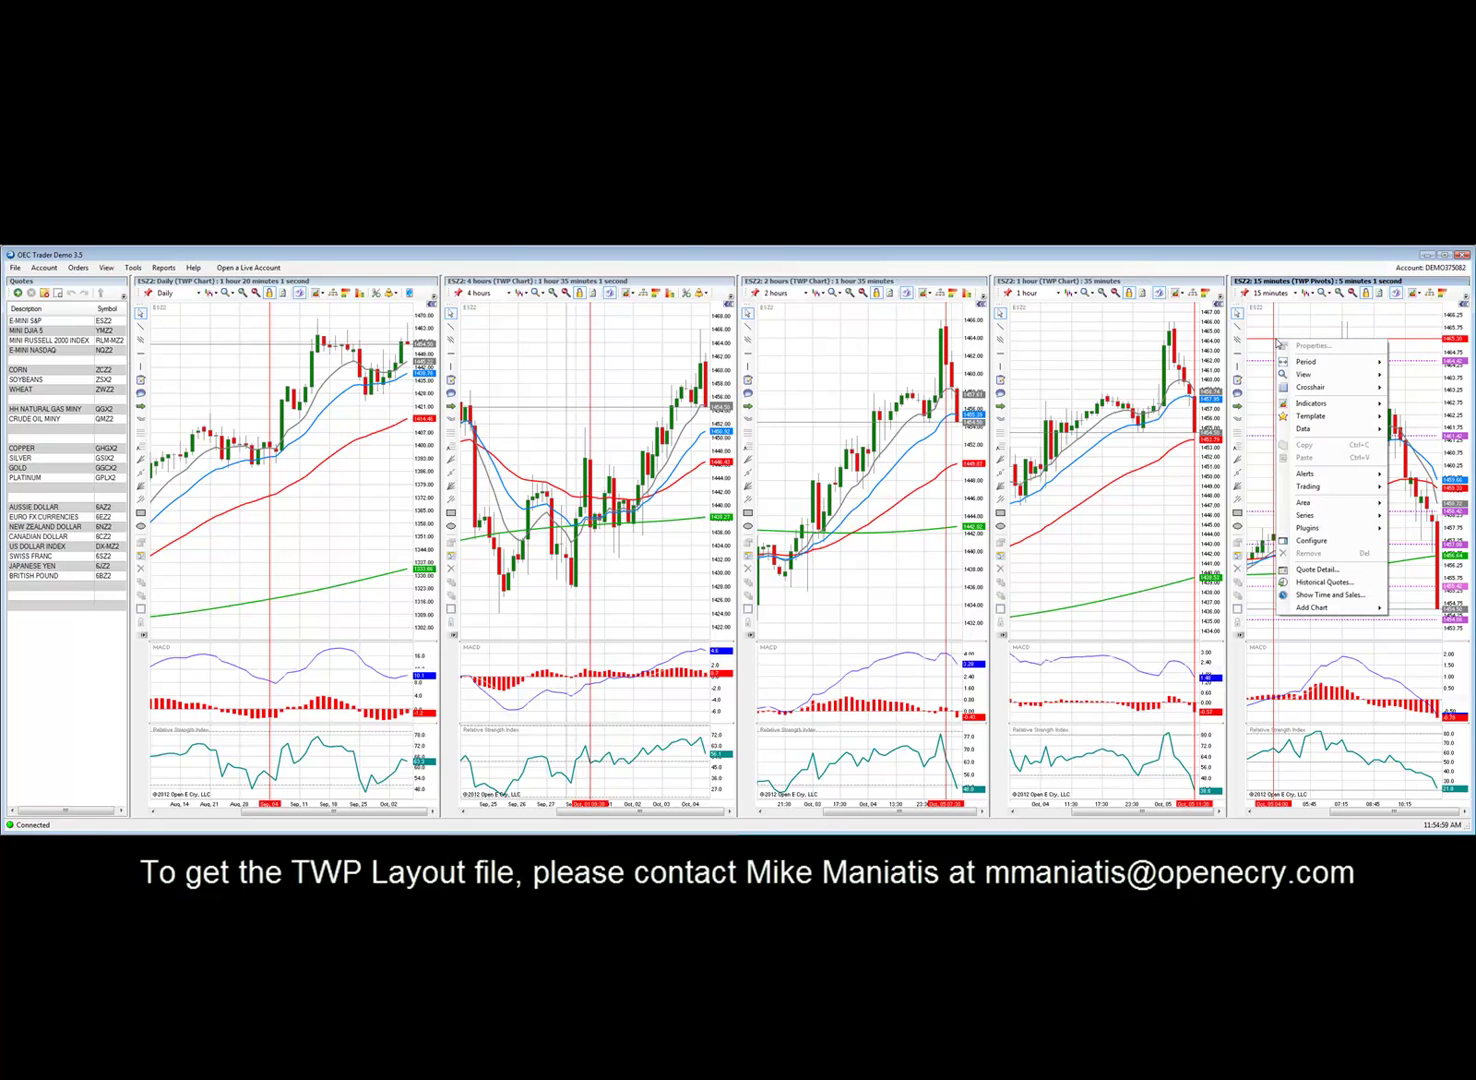
{"action": "mouse_move", "coordinate": [1314, 421]}
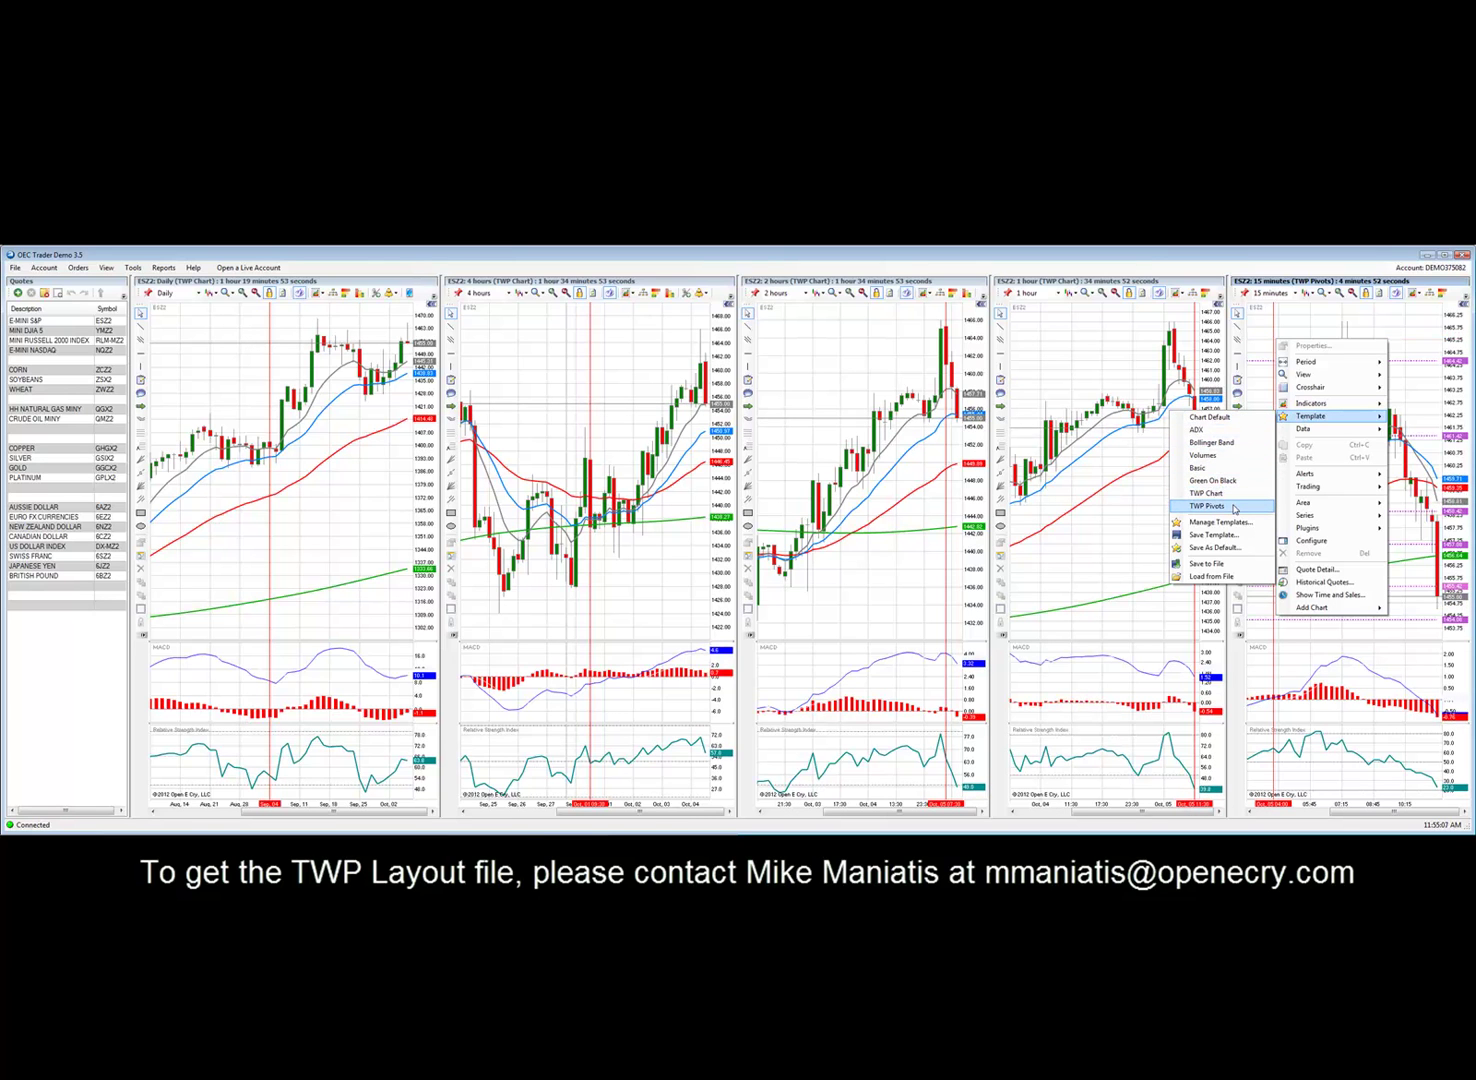
{"action": "left_click", "coordinate": [1205, 504]}
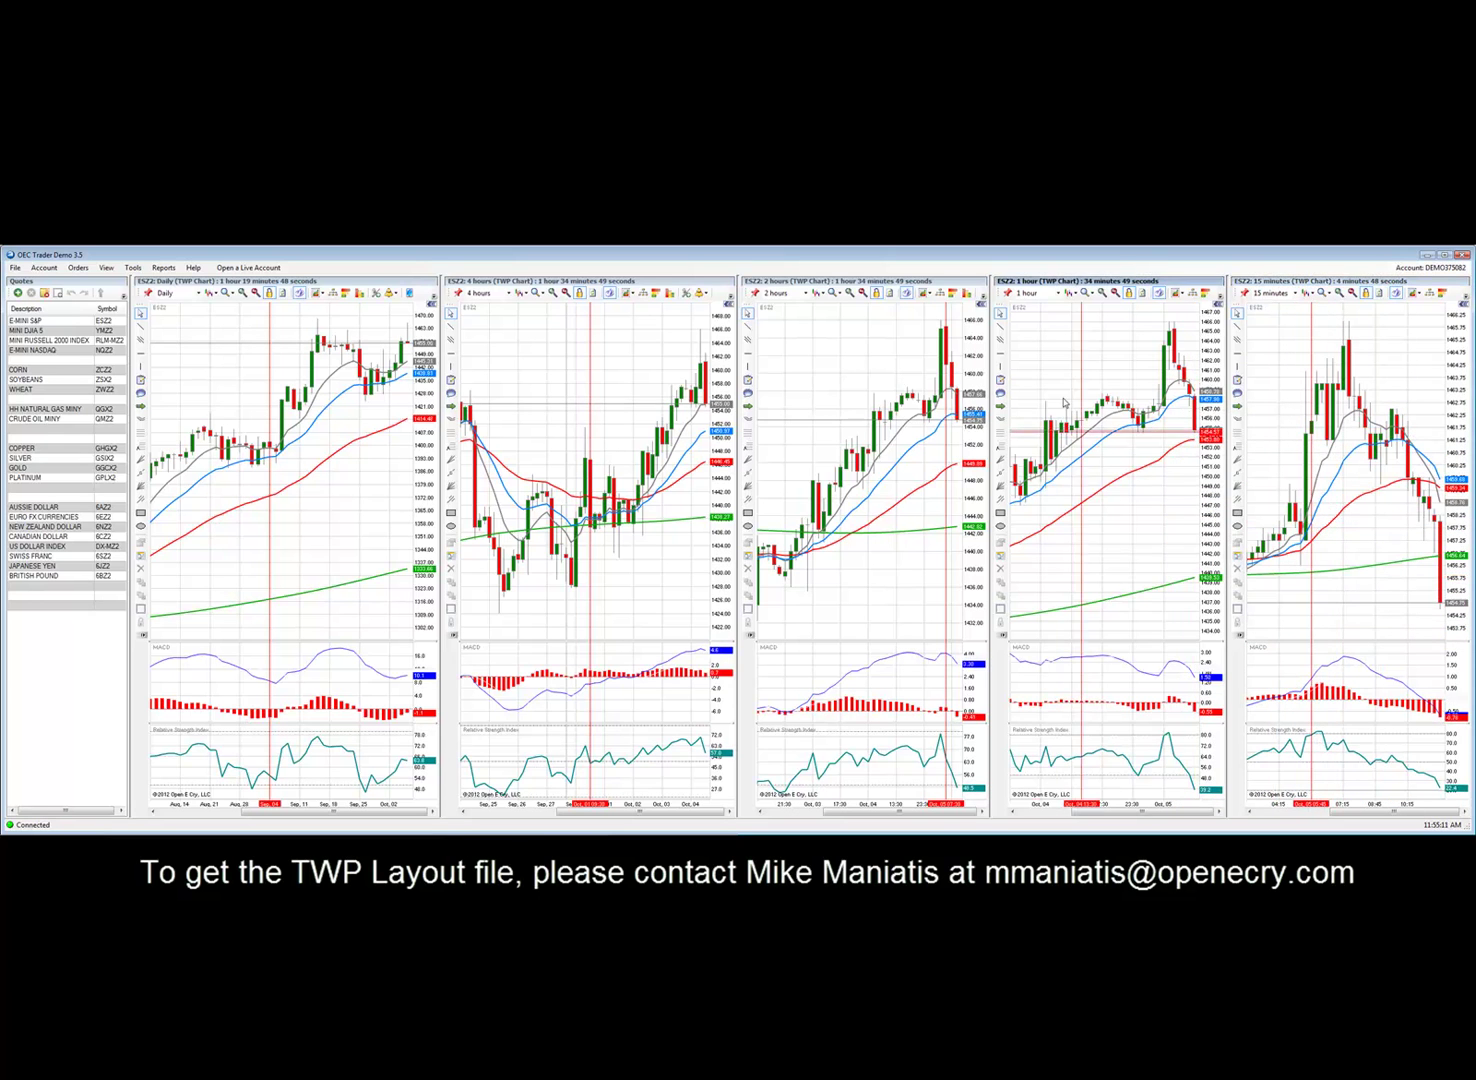
{"action": "right_click", "coordinate": [1260, 344]}
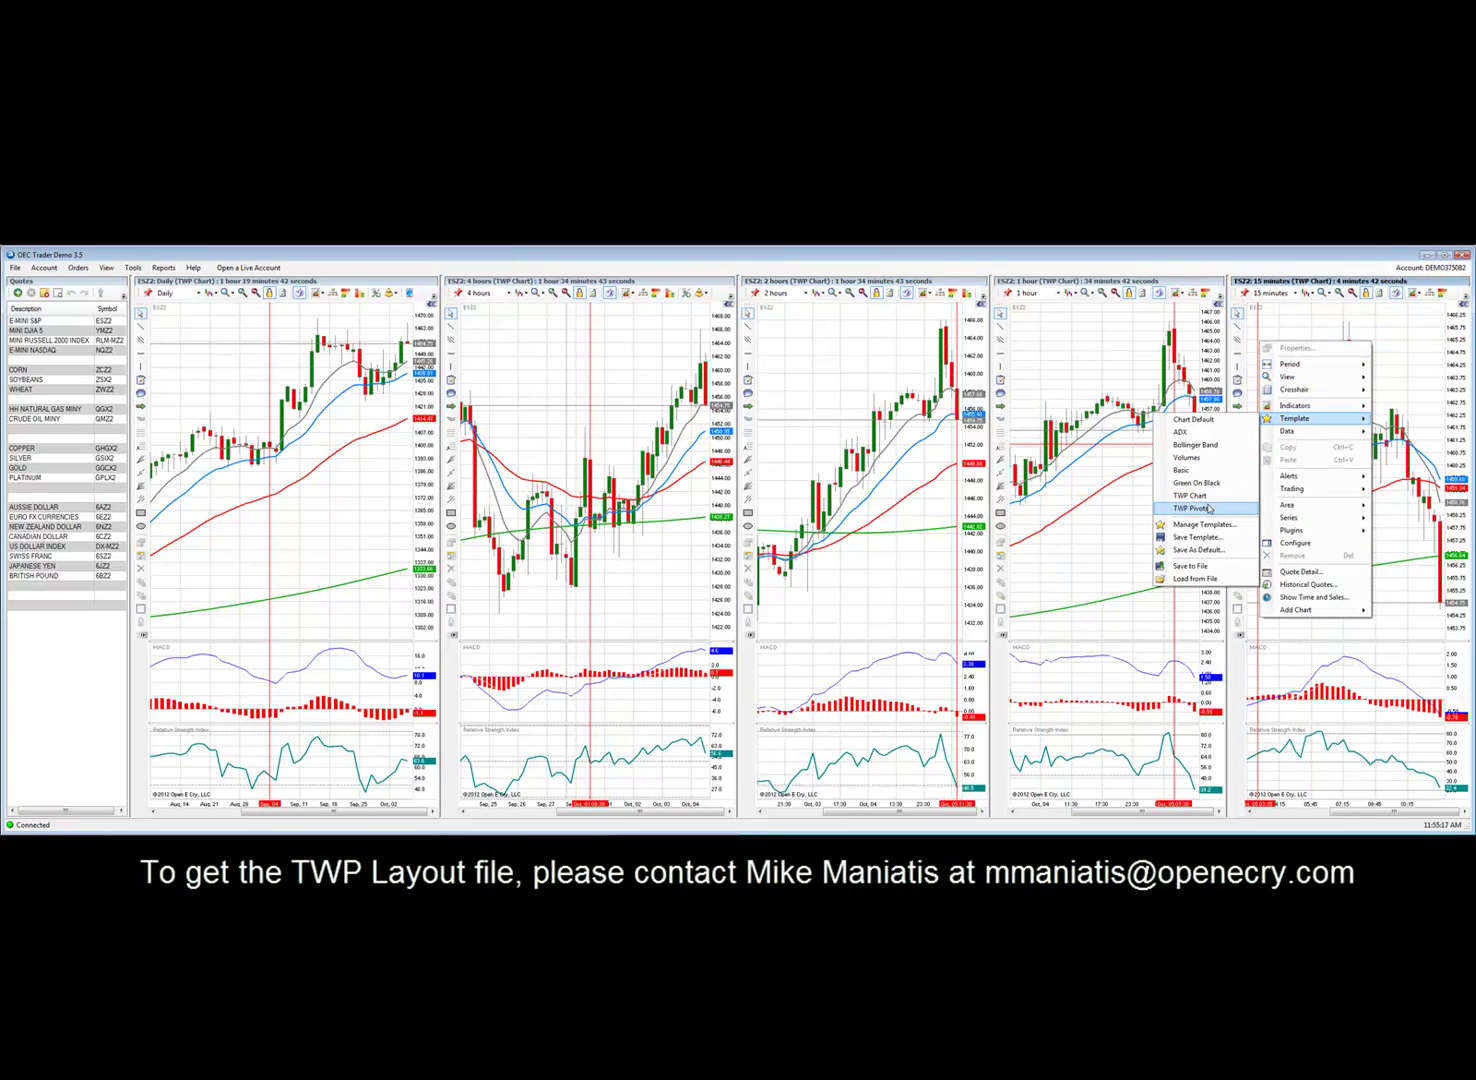
{"action": "left_click", "coordinate": [1210, 510]}
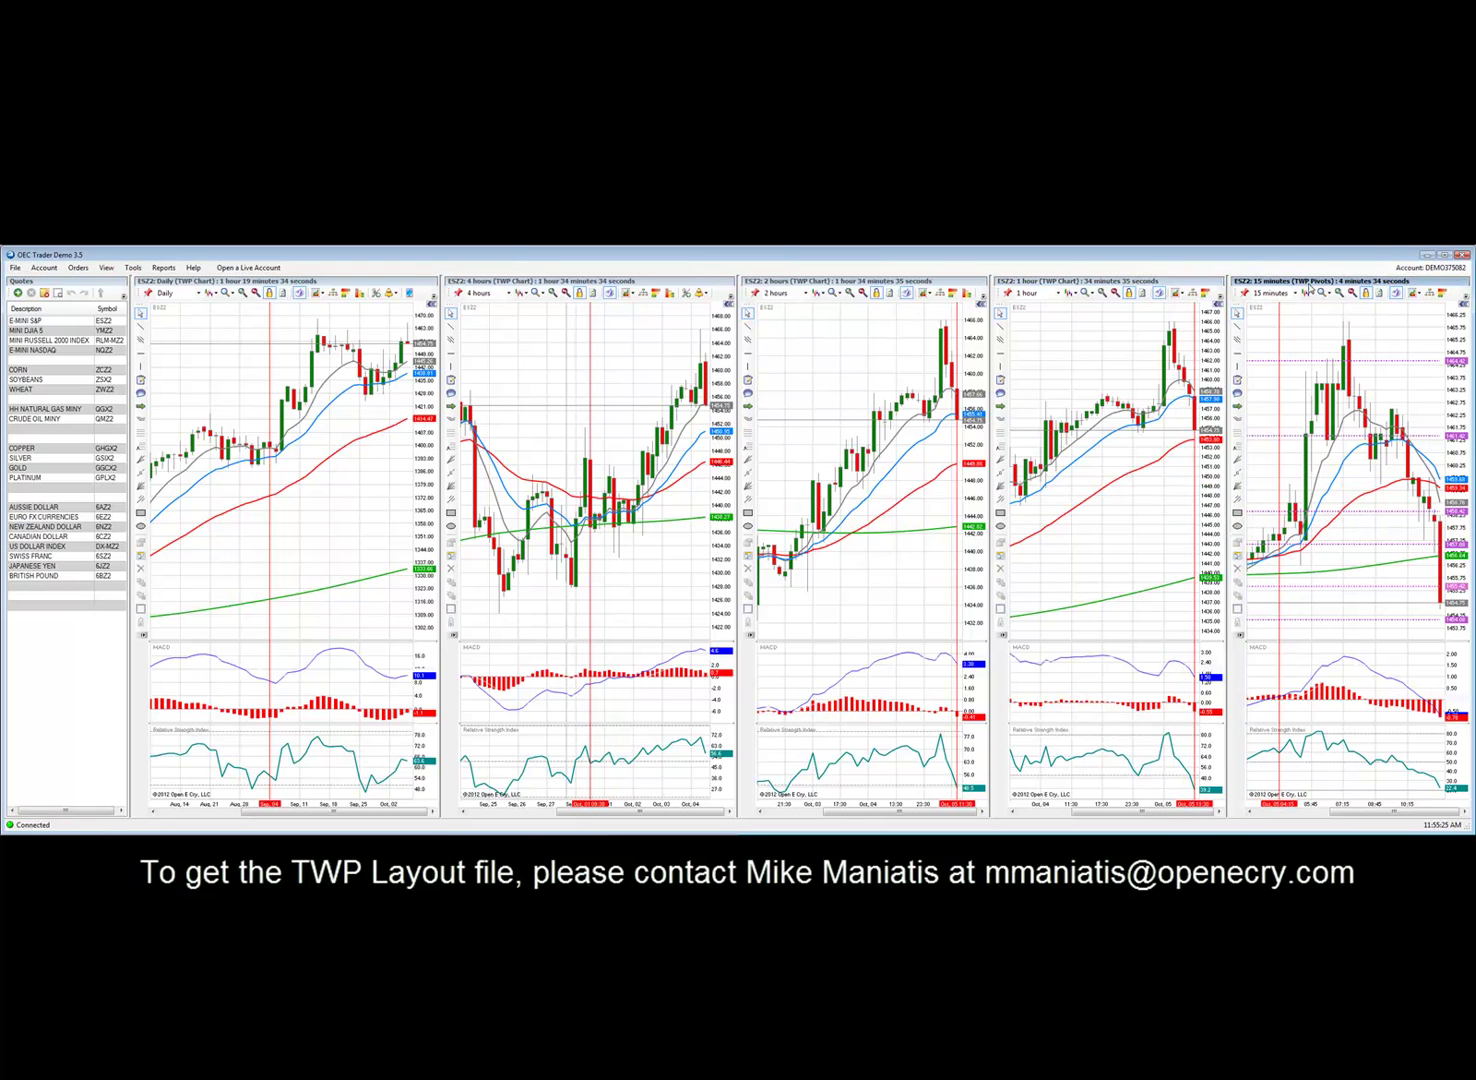
{"action": "left_click", "coordinate": [1061, 288]}
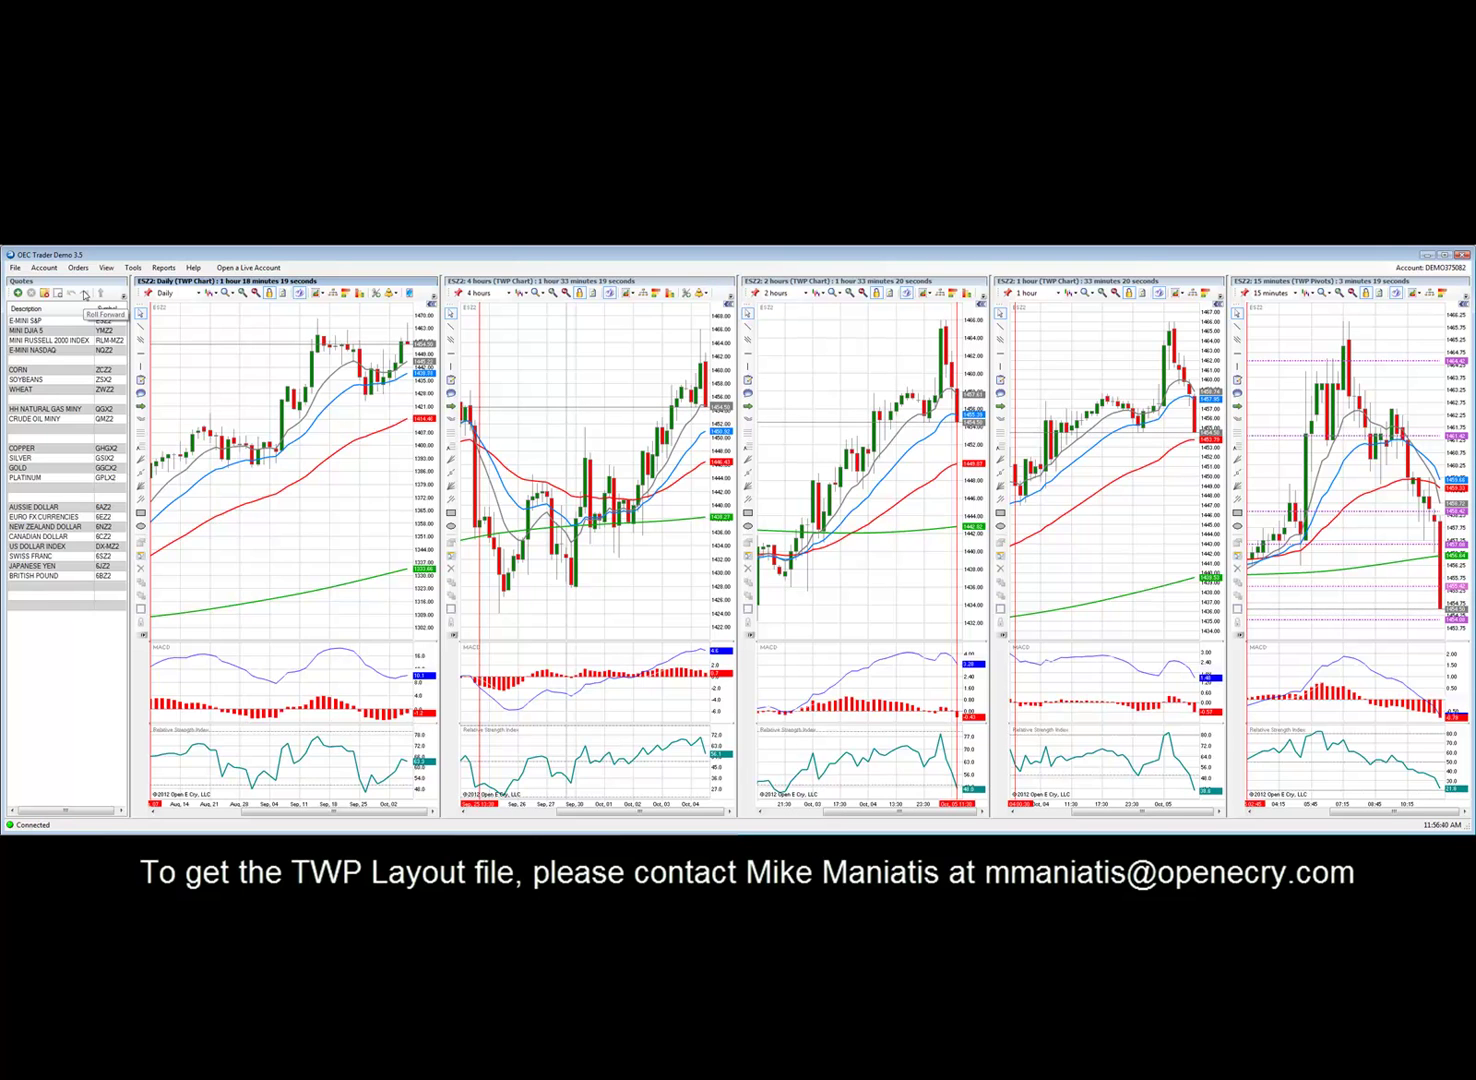
{"action": "mouse_move", "coordinate": [229, 514]}
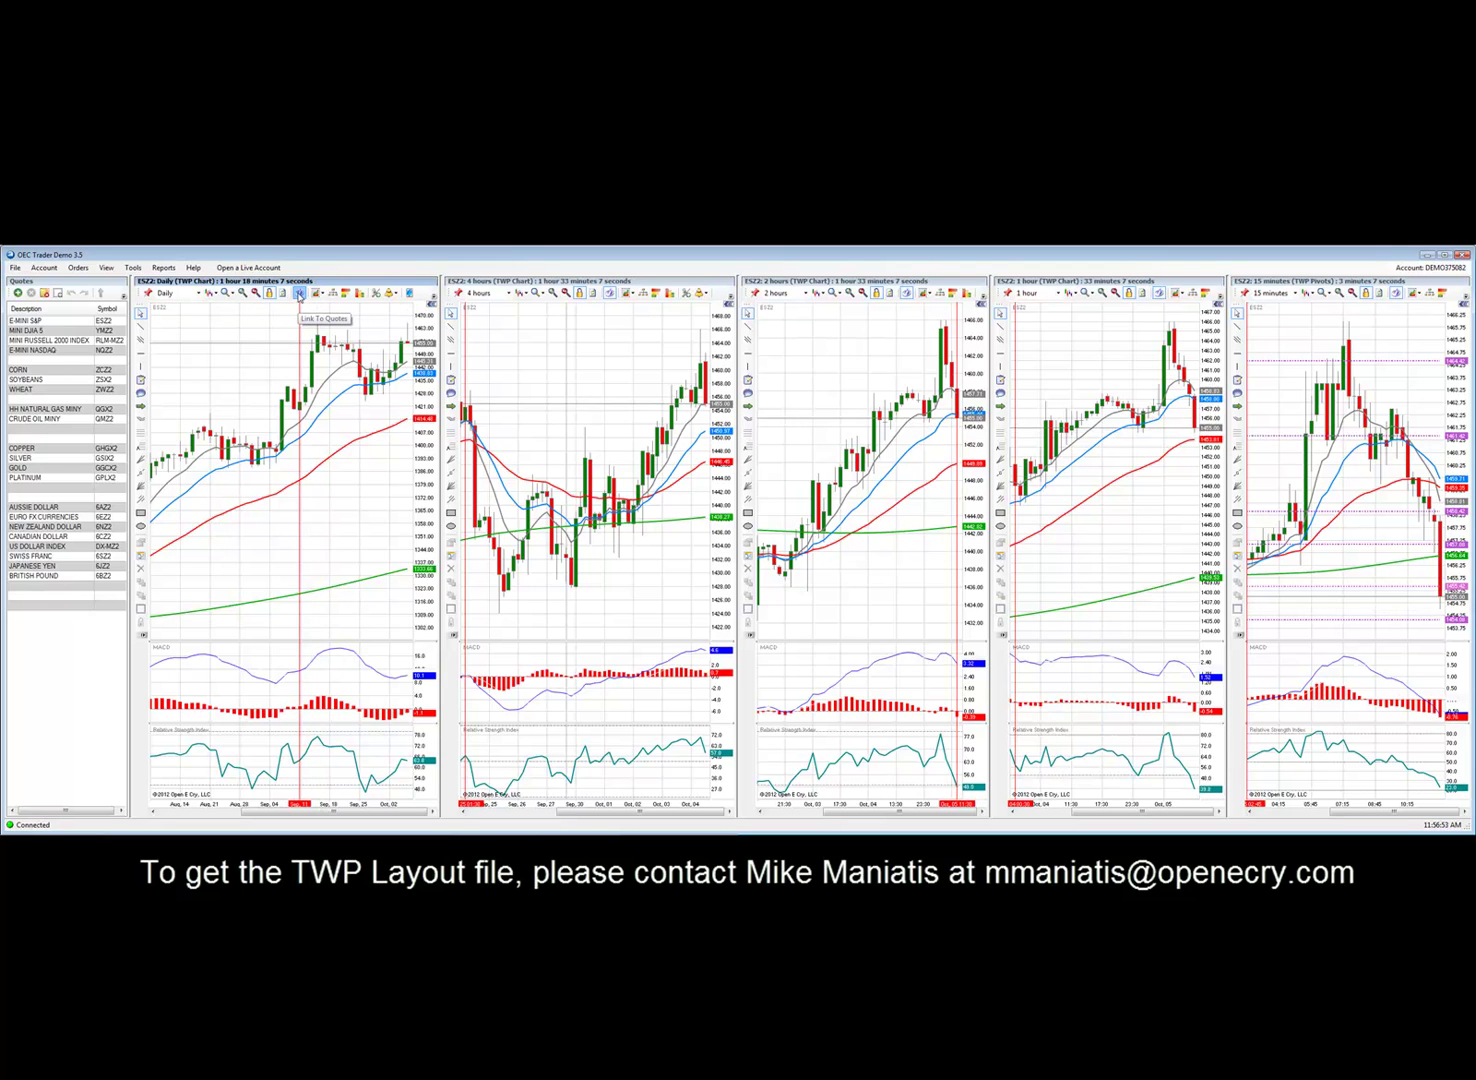
{"action": "left_click", "coordinate": [27, 331]}
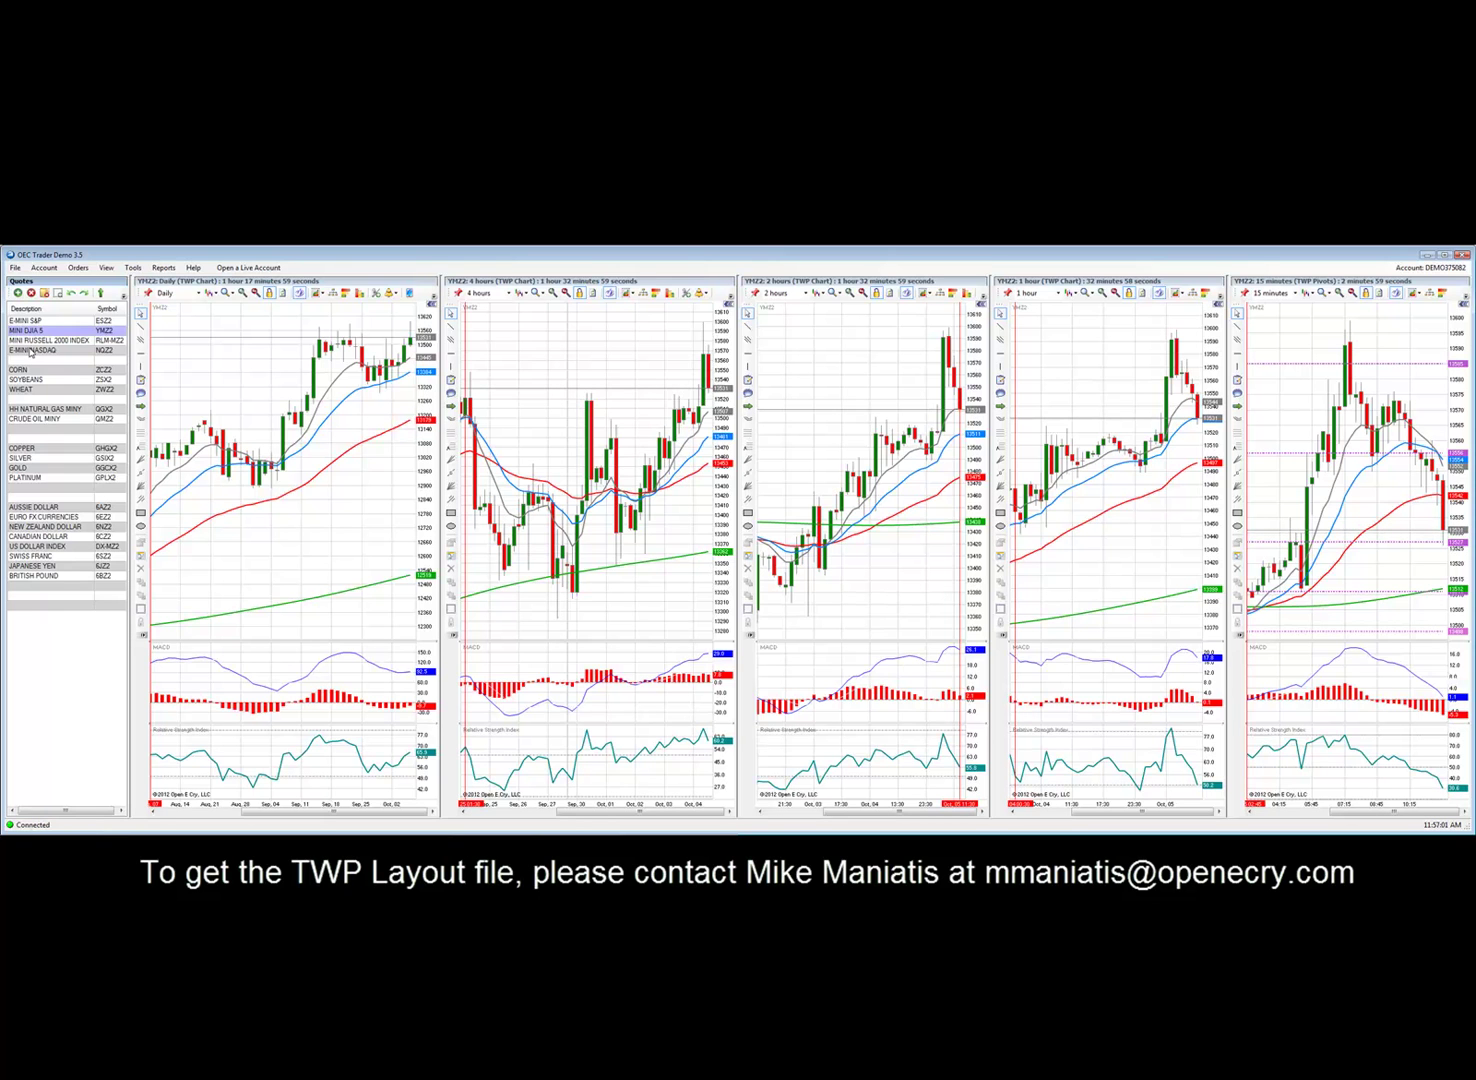
{"action": "left_click", "coordinate": [31, 352]}
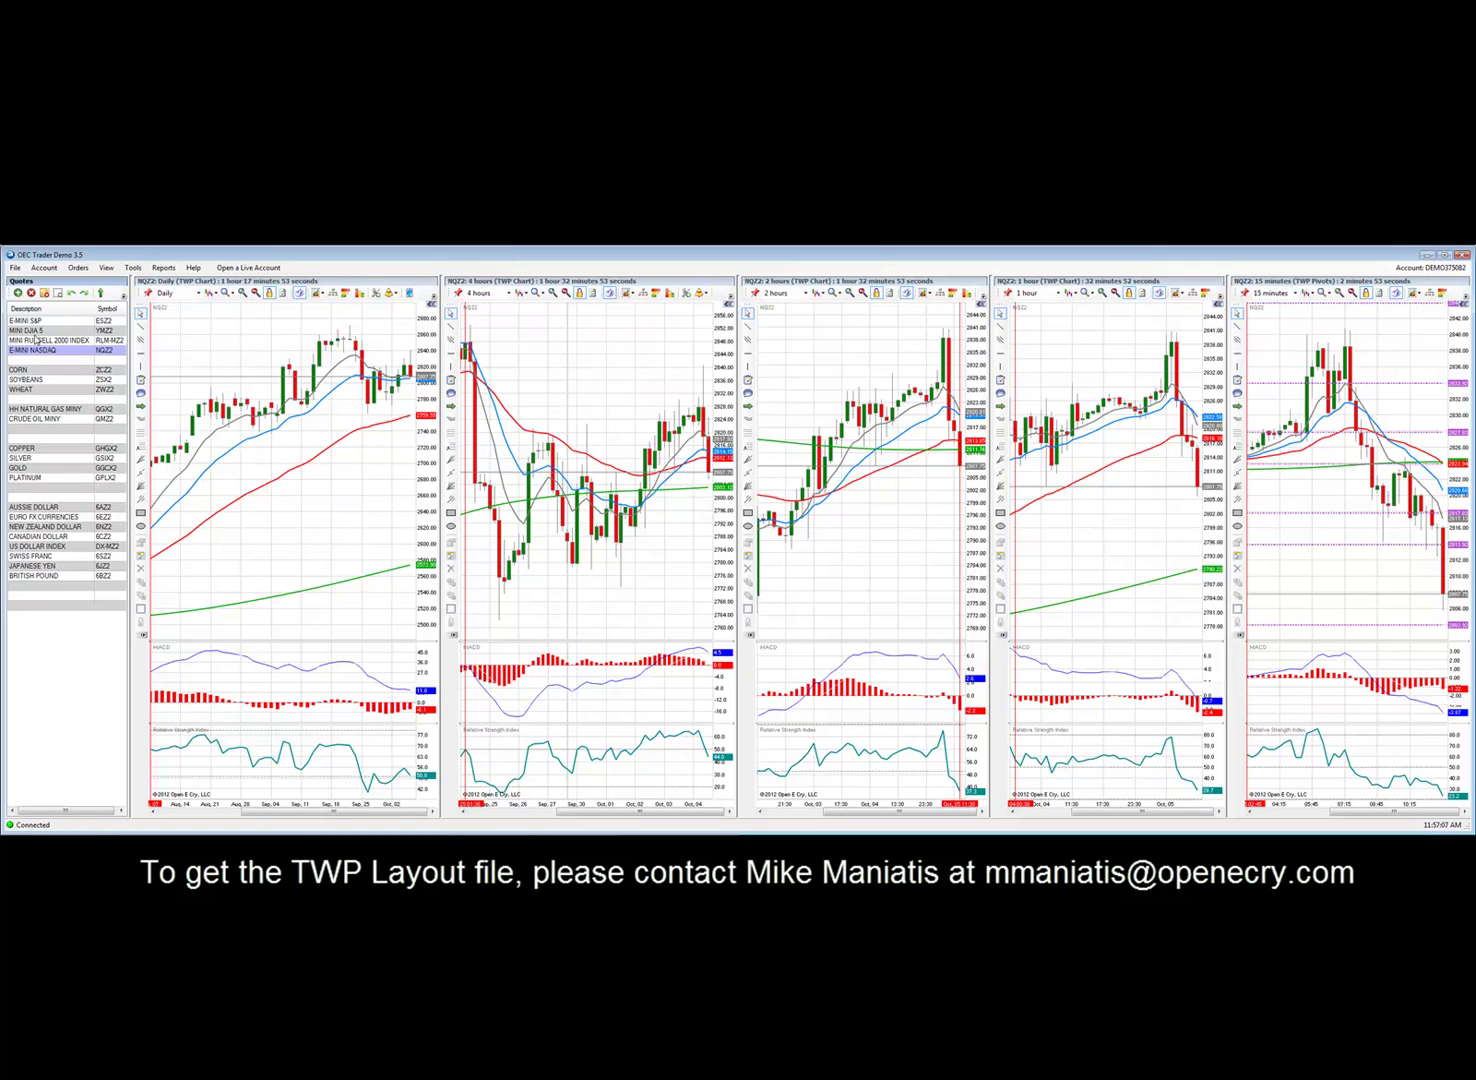
{"action": "left_click", "coordinate": [34, 320]}
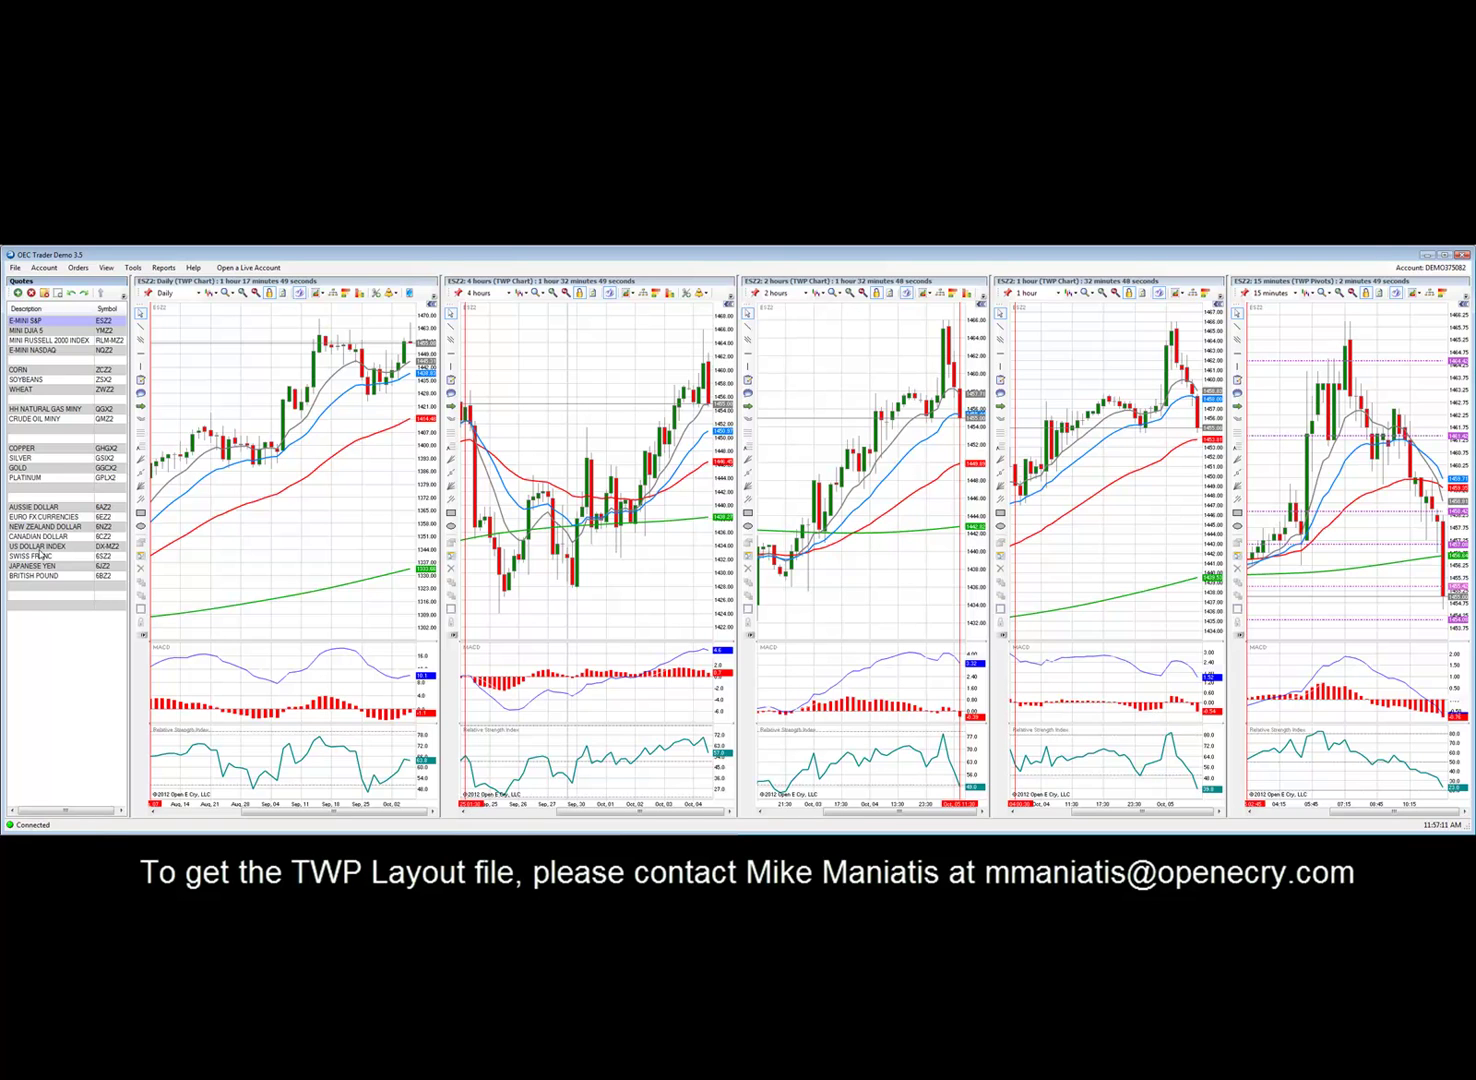
{"action": "mouse_move", "coordinate": [564, 530]}
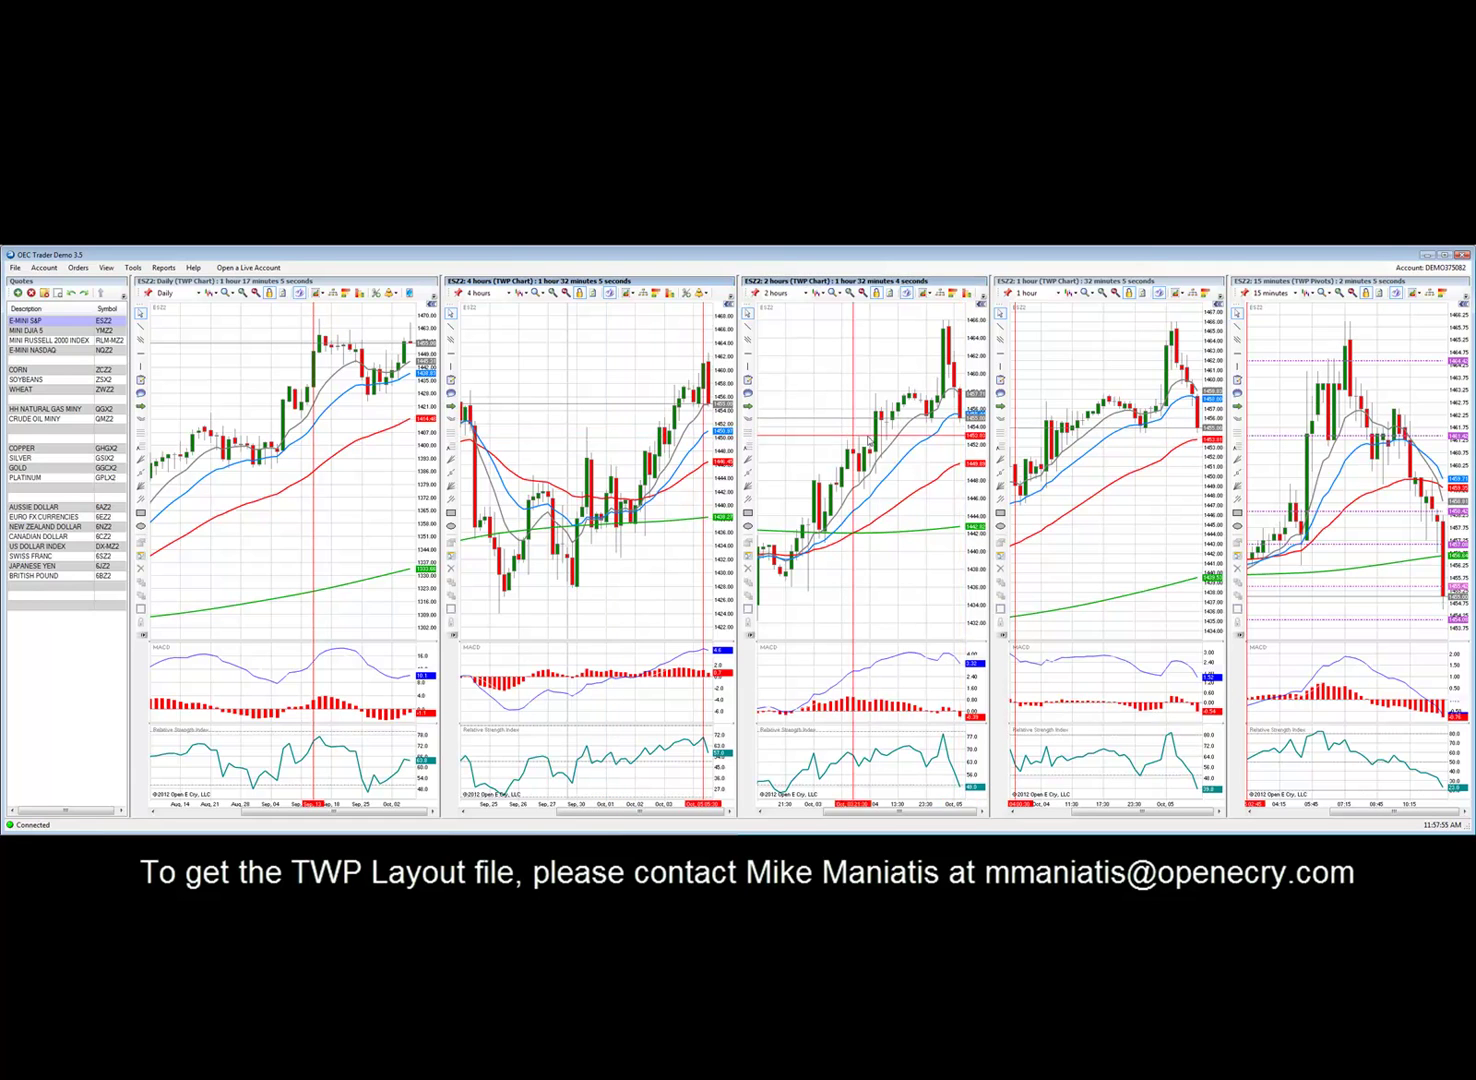
{"action": "mouse_move", "coordinate": [1127, 415]}
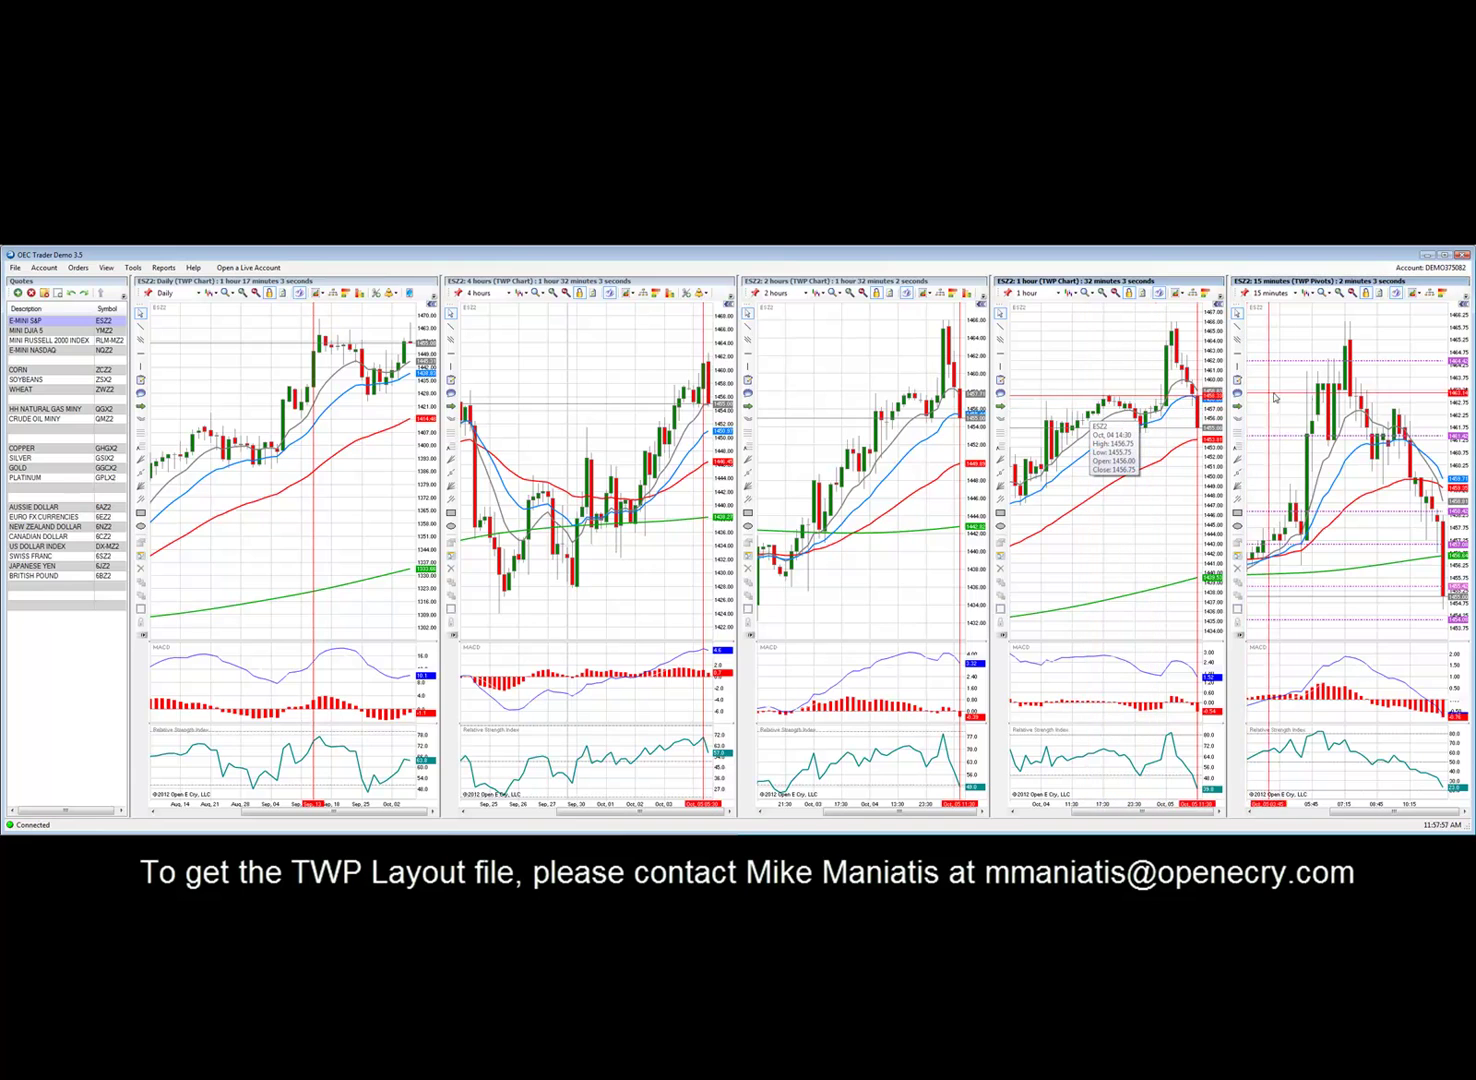